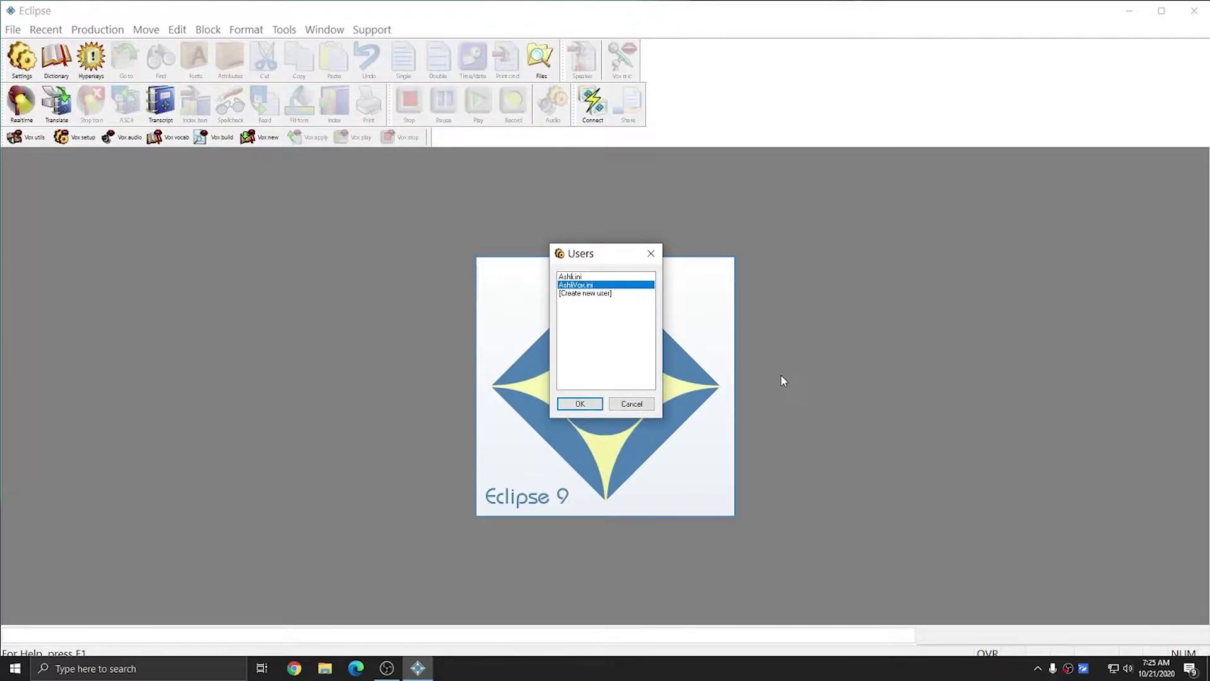
Load the AshliVox.ini user profile from the Users dialog
left_click(580, 404)
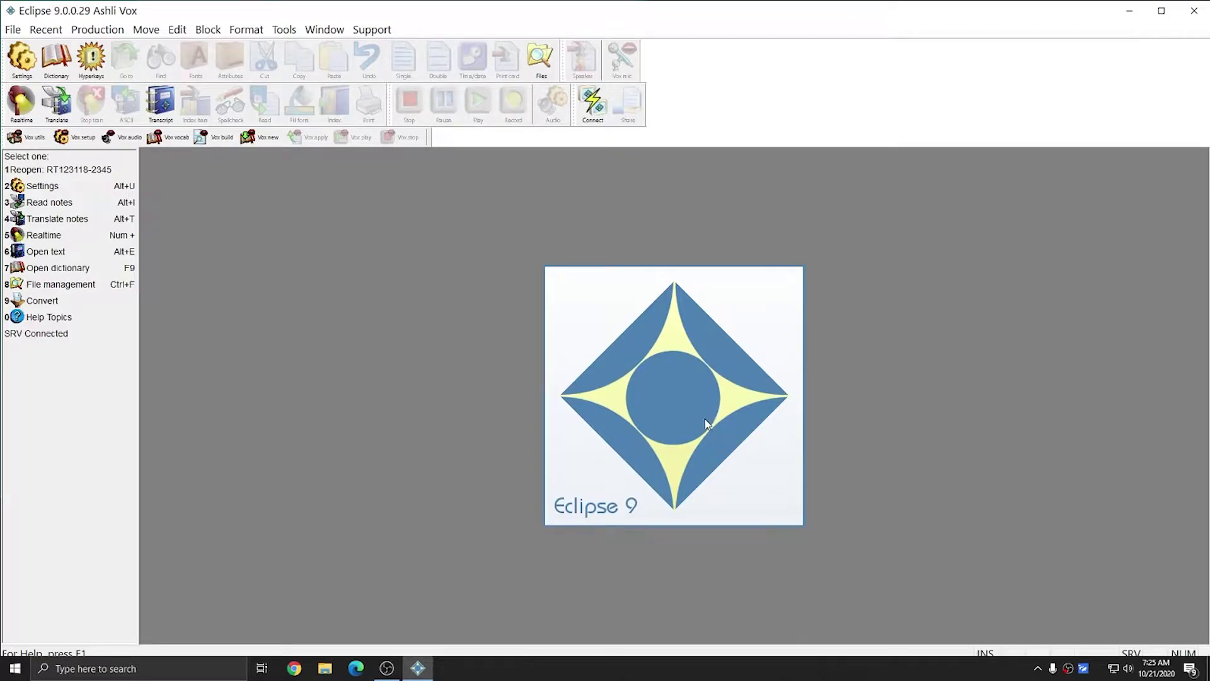
Choose 'Add words from list' in Vox utils and open the AshliVox user profile
left_click(36, 139)
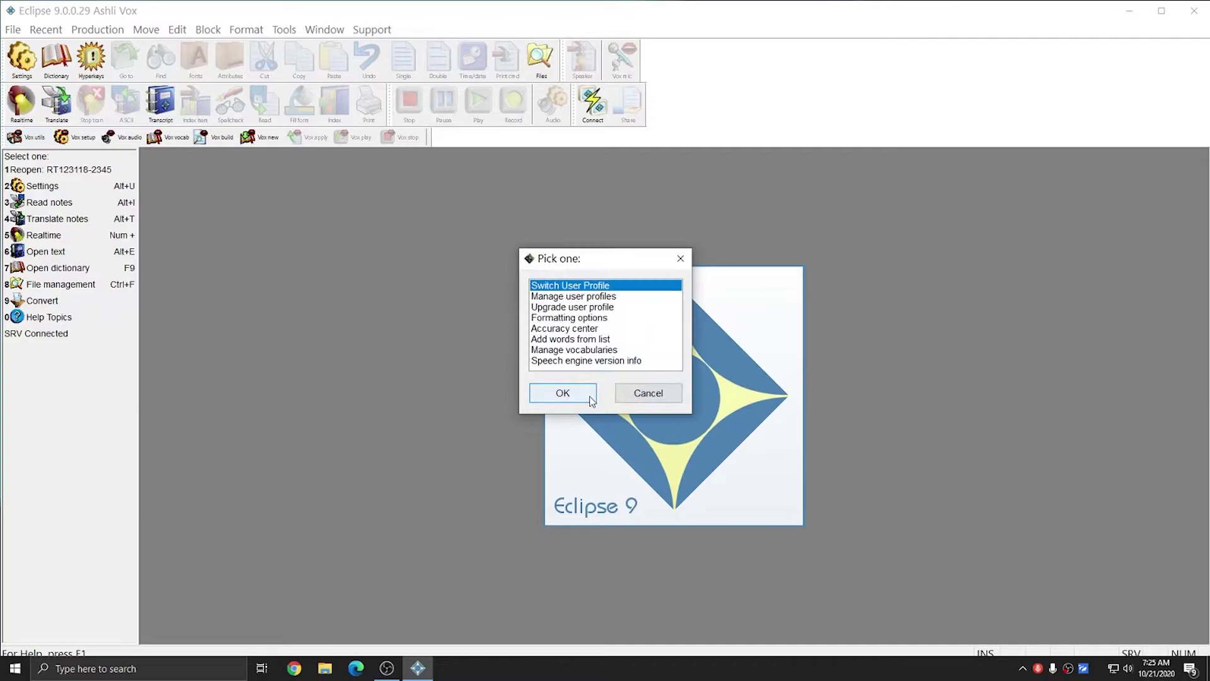
left_click(569, 339)
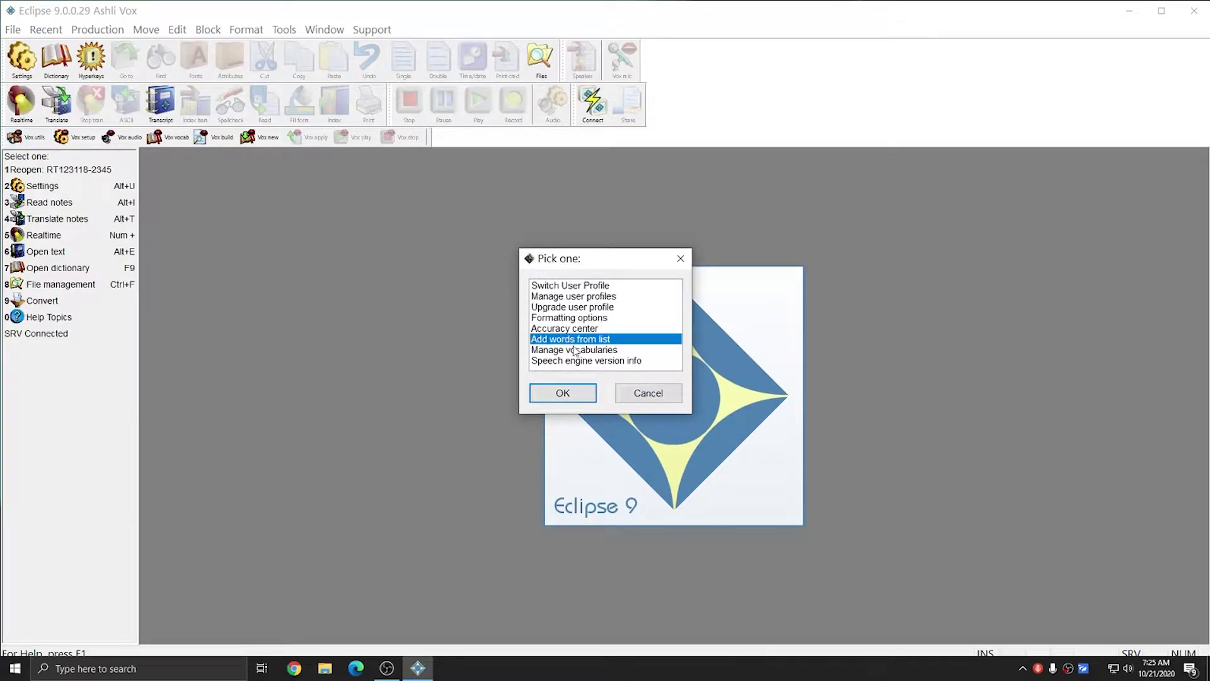
left_click(563, 398)
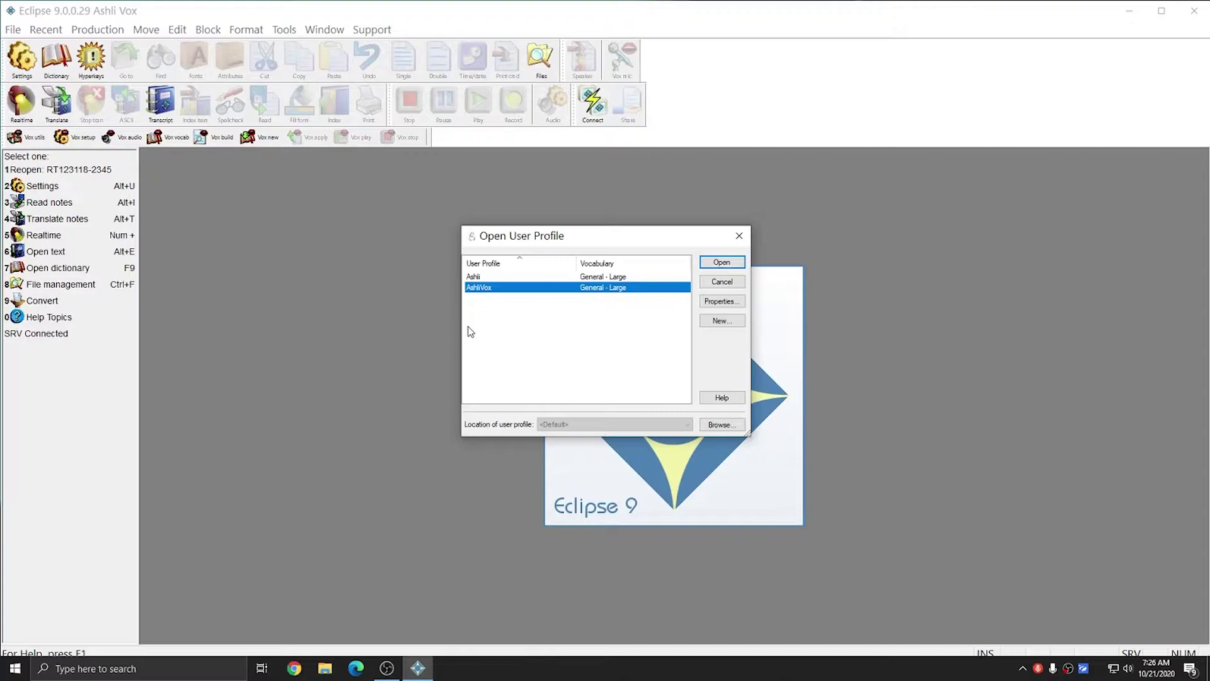
left_click(713, 267)
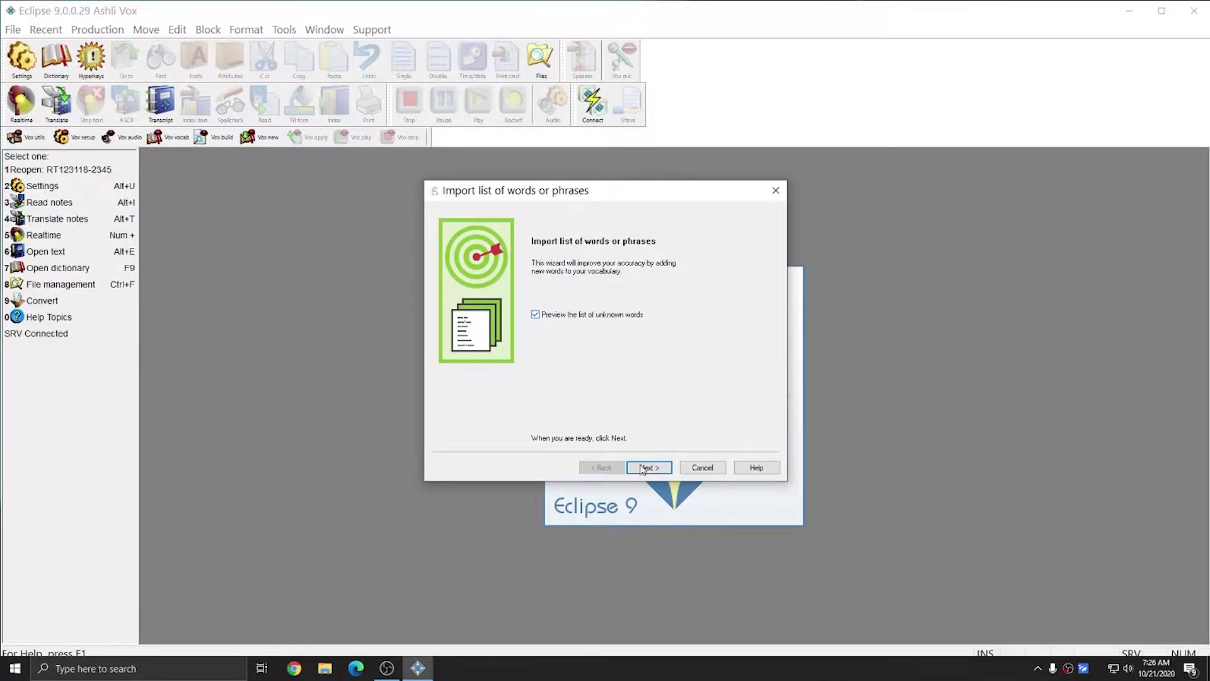
Add voice codes.txt from USB Drive (E:) > Voice files to the import file list
left_click(660, 468)
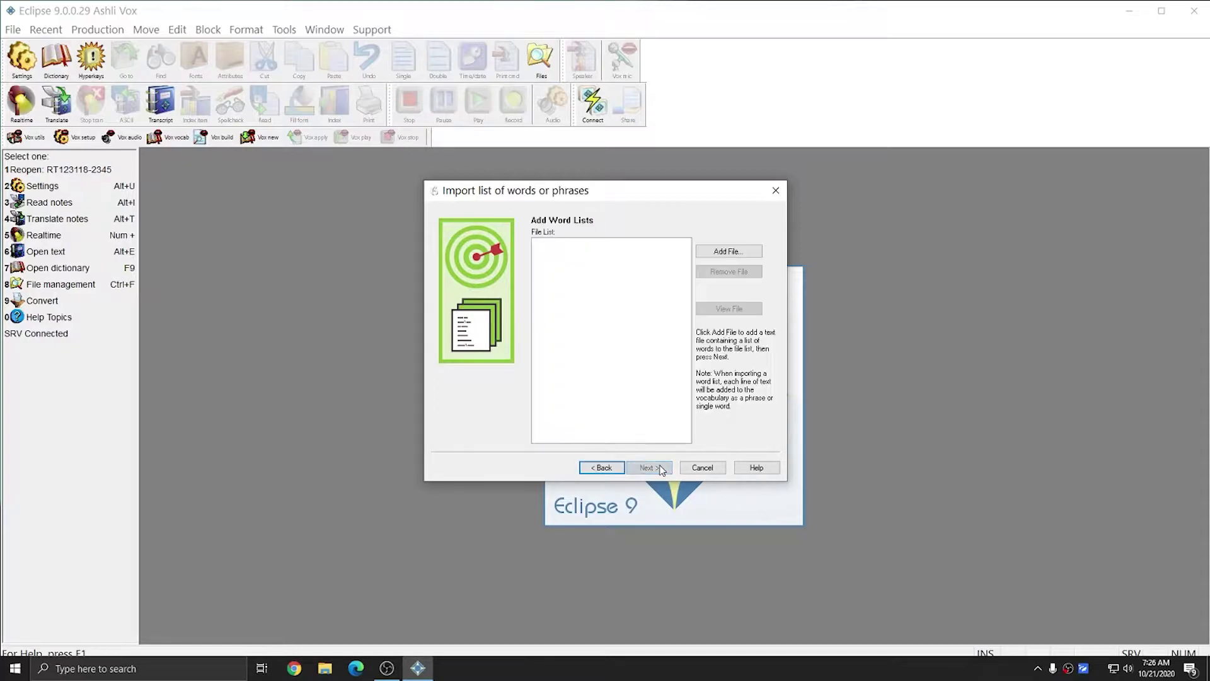
left_click(726, 252)
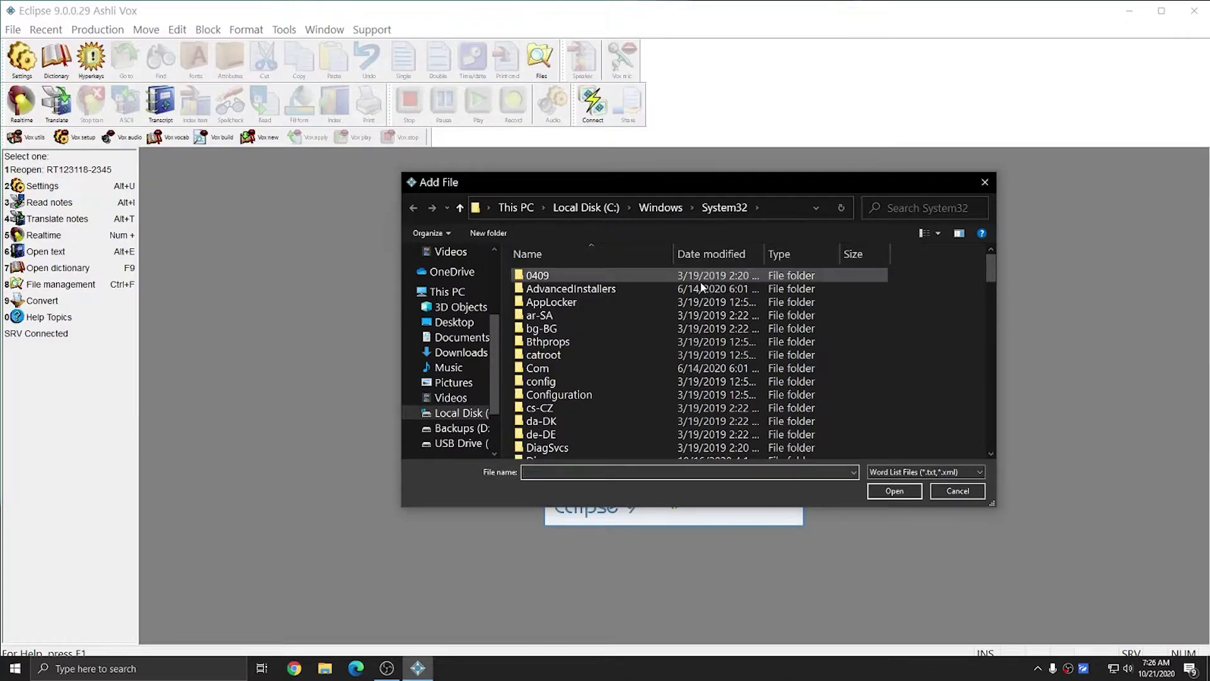
scroll(474, 425, "down", 1)
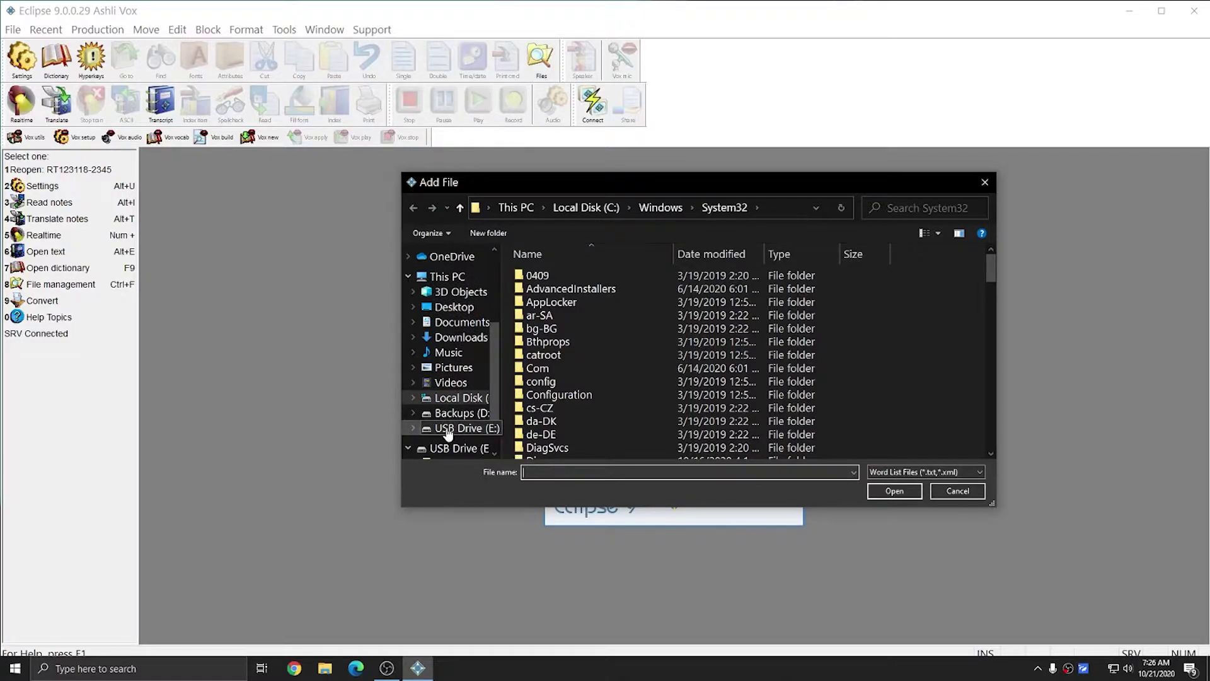
left_click(447, 433)
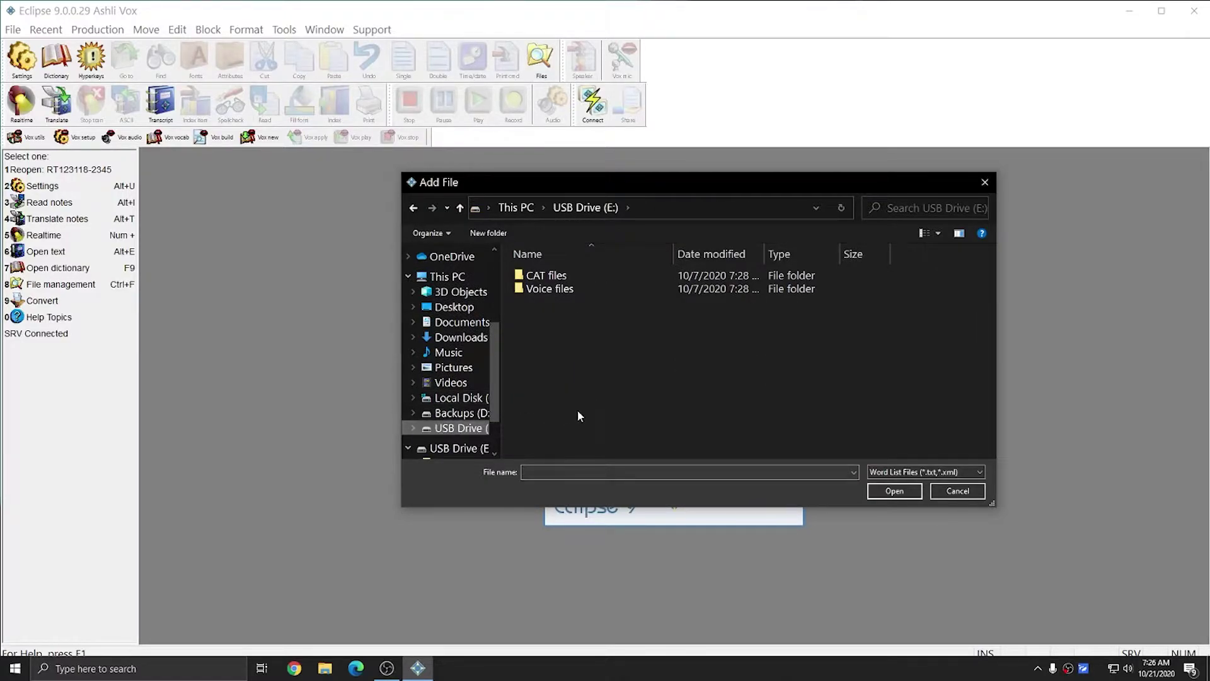
double_click(535, 289)
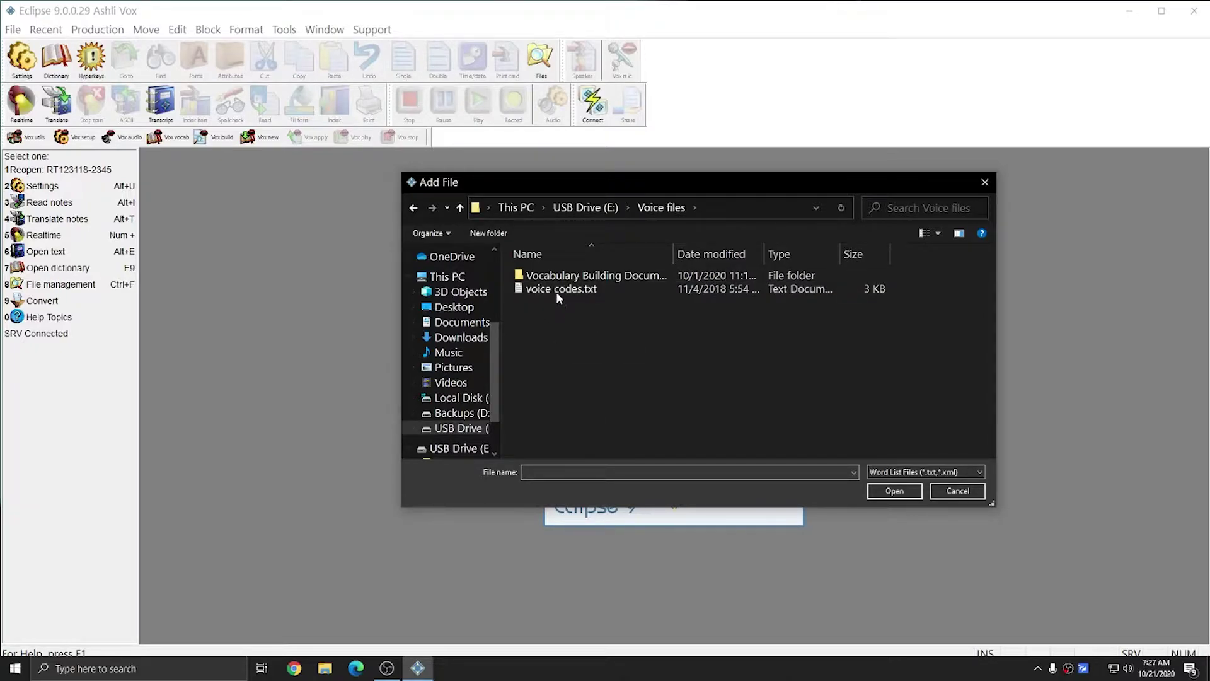
left_click(557, 294)
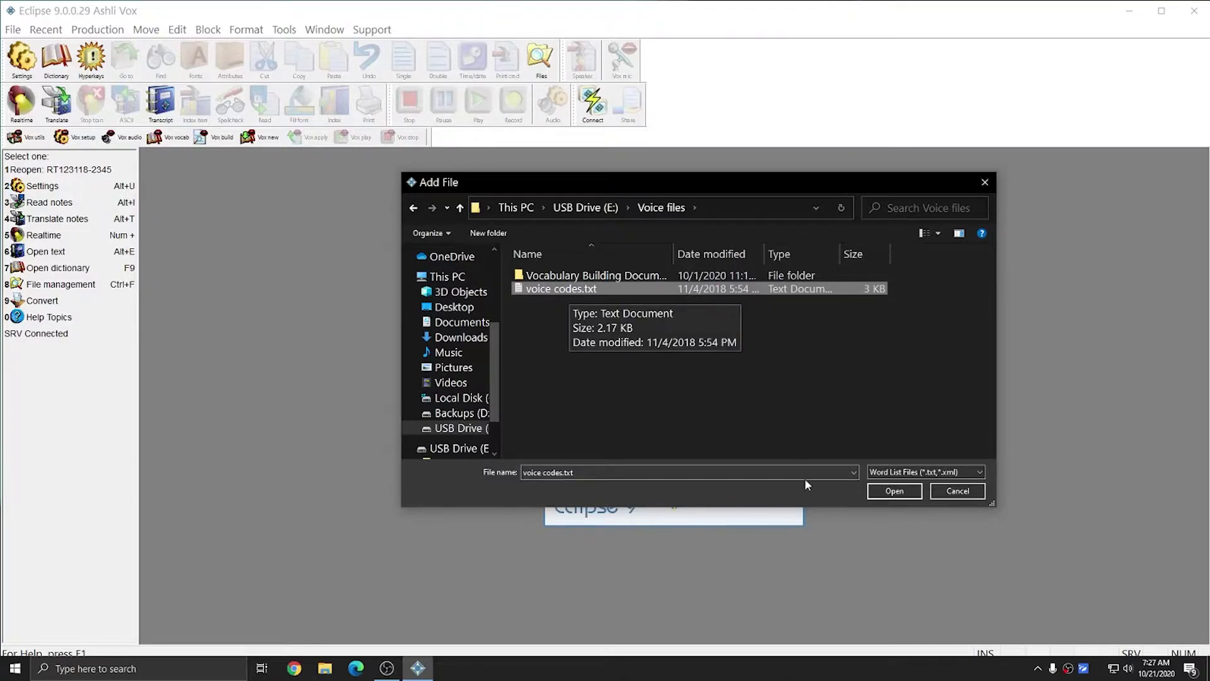
left_click(878, 495)
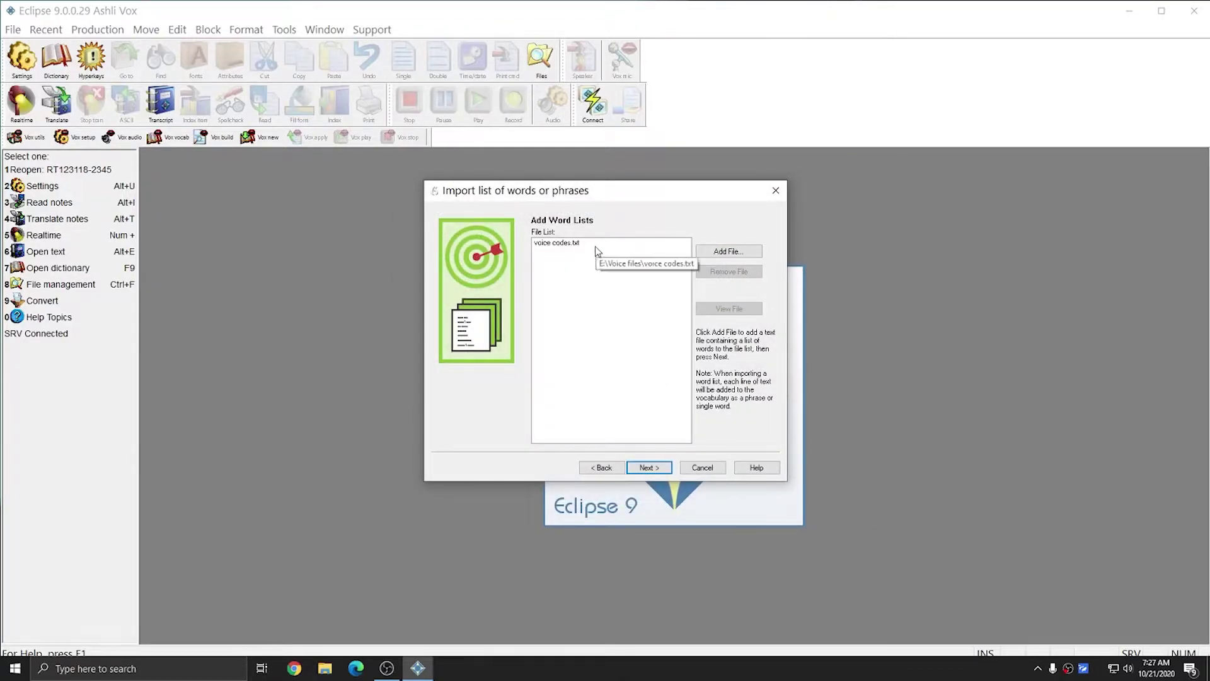
Analyse voice codes.txt, check all found words and add them to the vocabulary
left_click(651, 468)
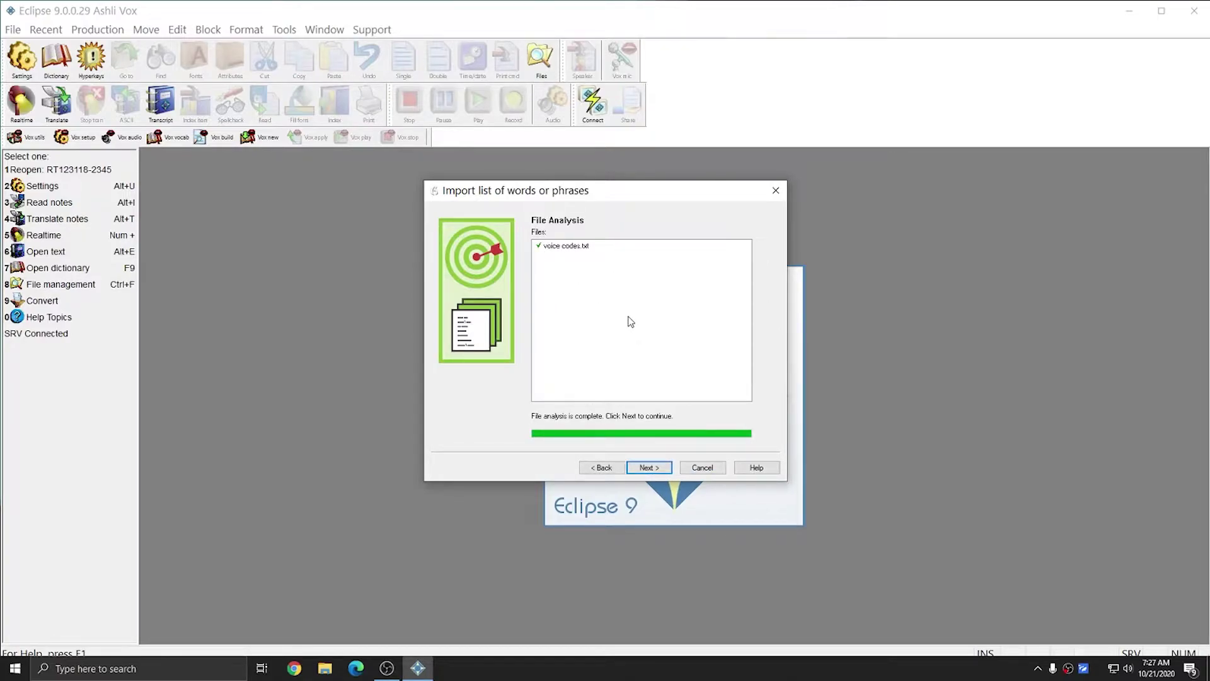
left_click(651, 468)
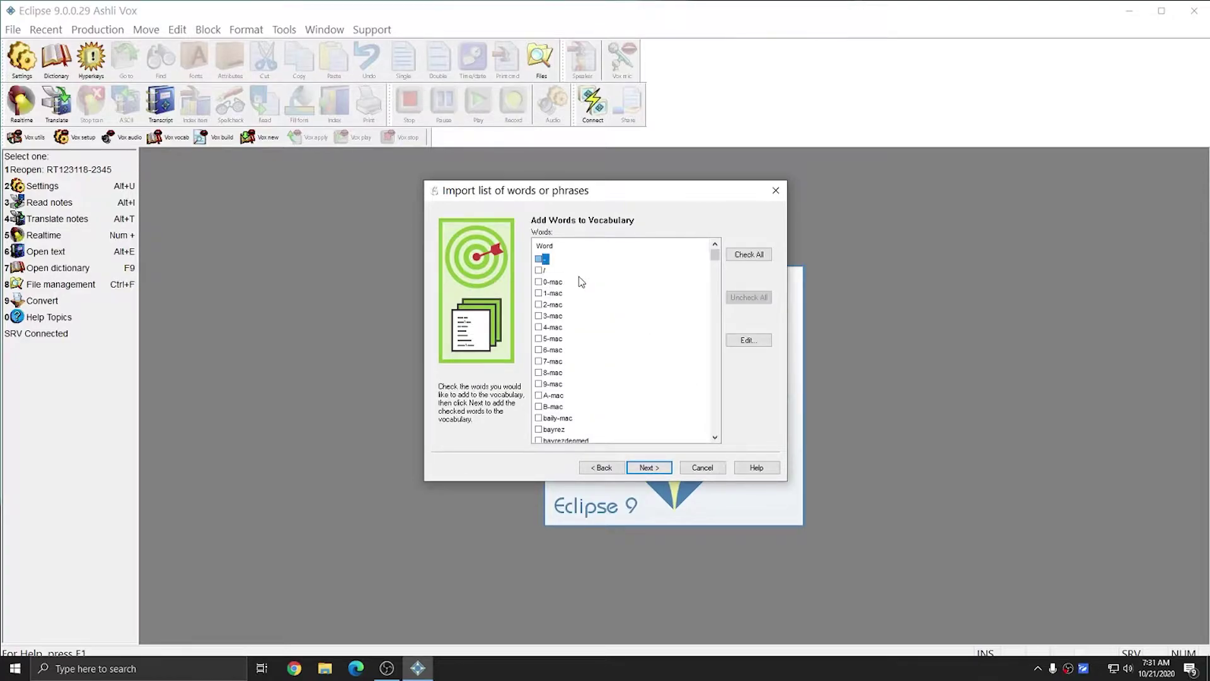
left_click(757, 257)
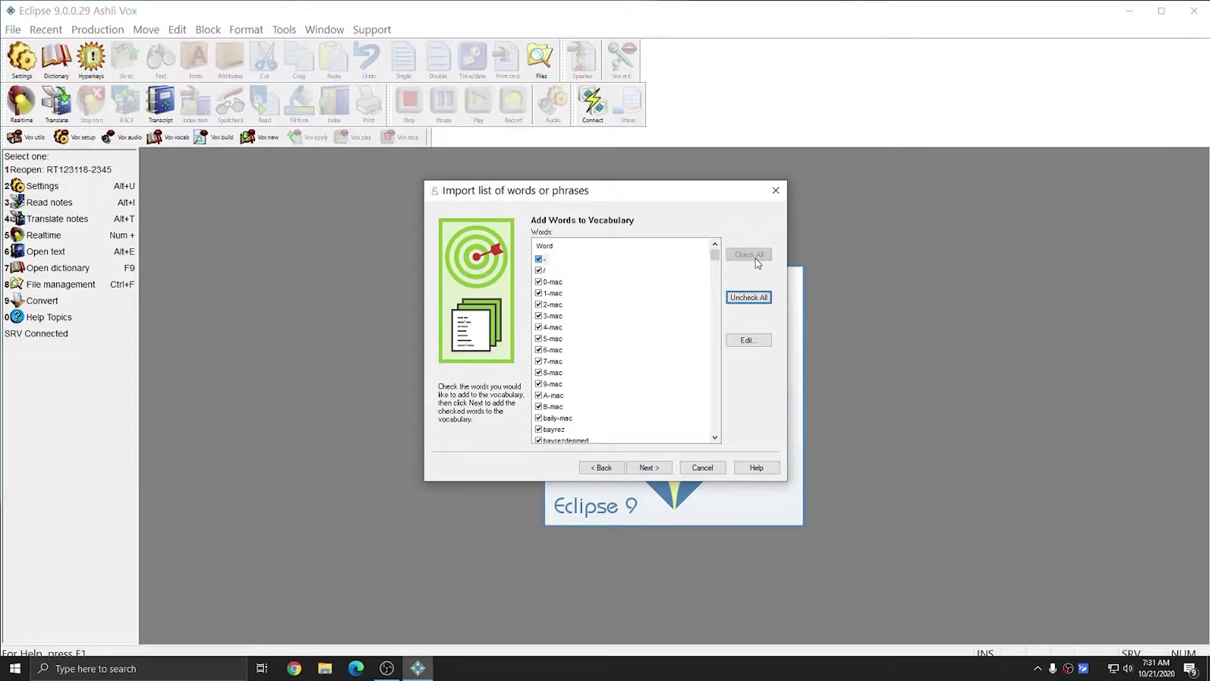
left_click(665, 468)
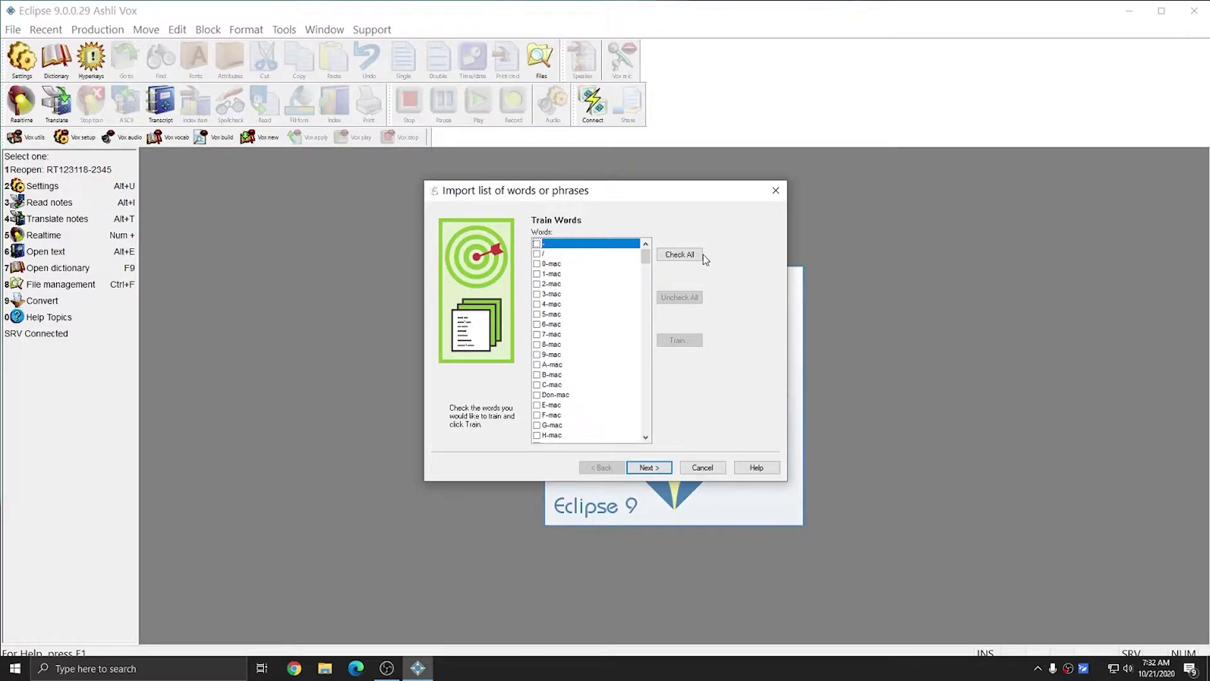
Check all 252 words for training and start recording the pronunciation of 0-mac
left_click(684, 255)
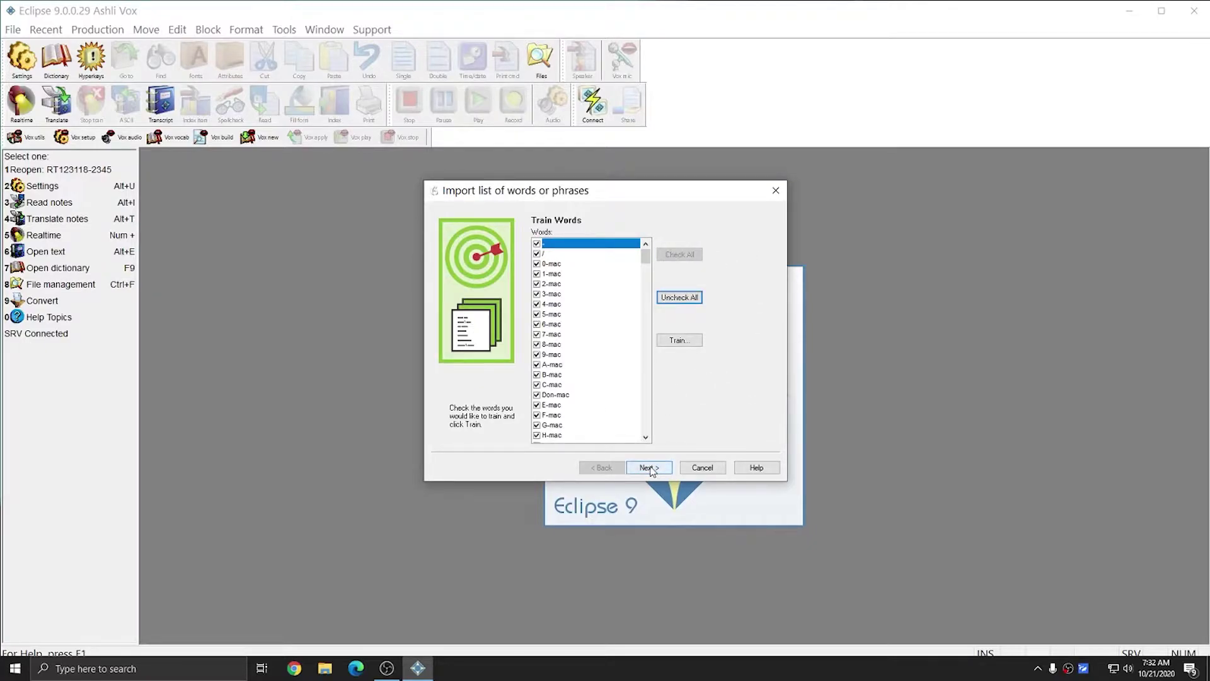
left_click(679, 340)
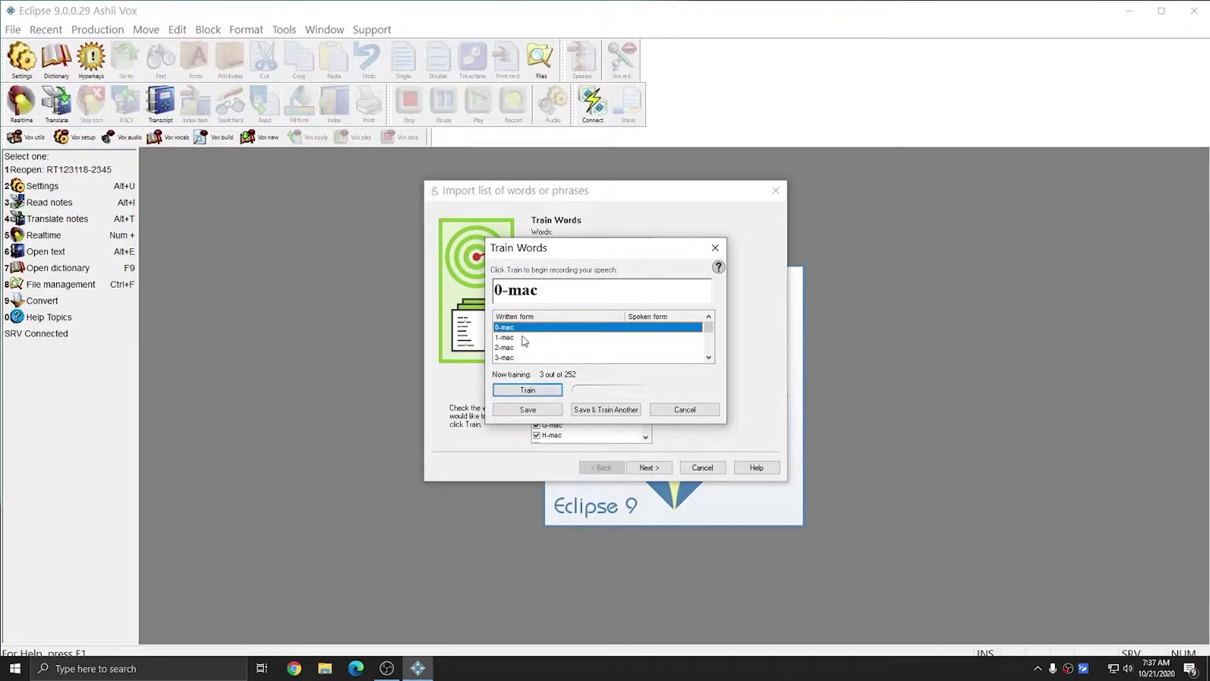
left_click(528, 391)
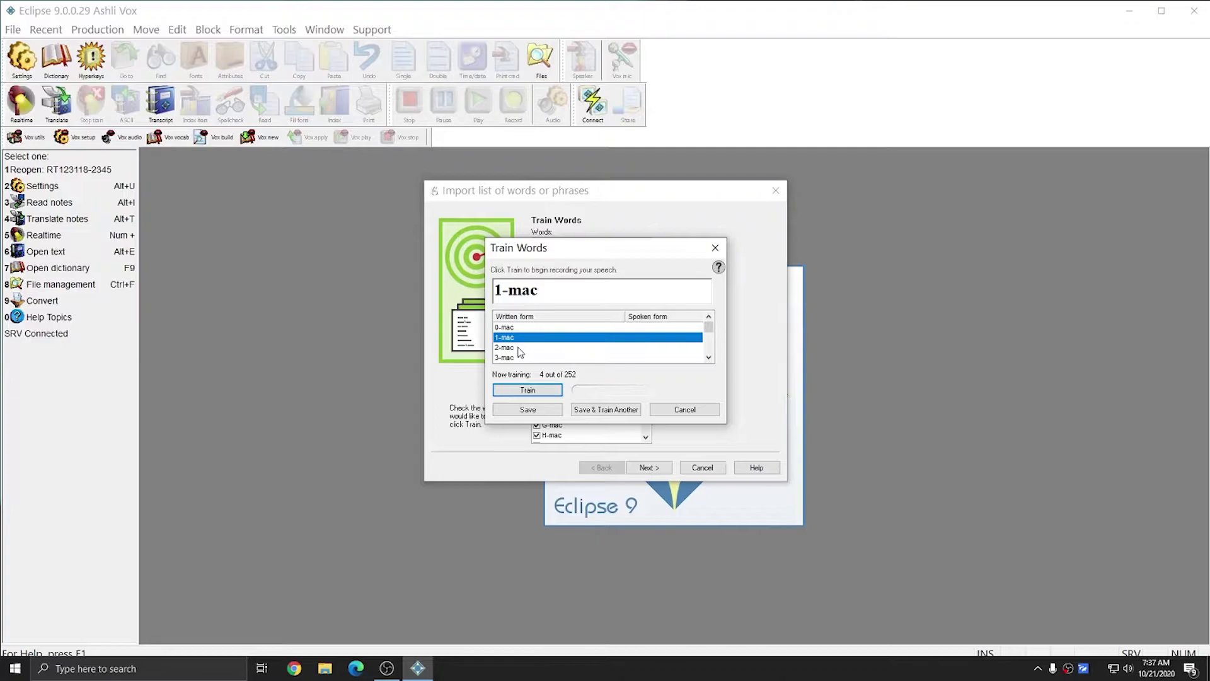
Train the words from 1-mac through B-mac, pause at C-mac, then resume training
left_click(521, 391)
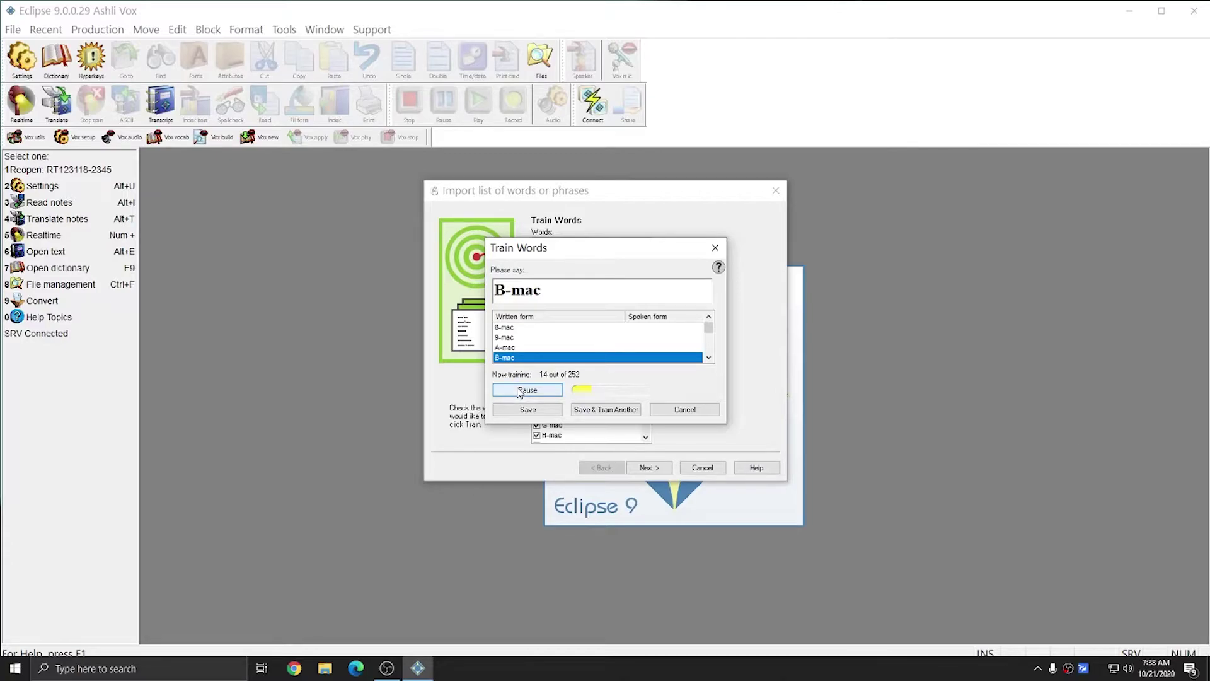
left_click(521, 391)
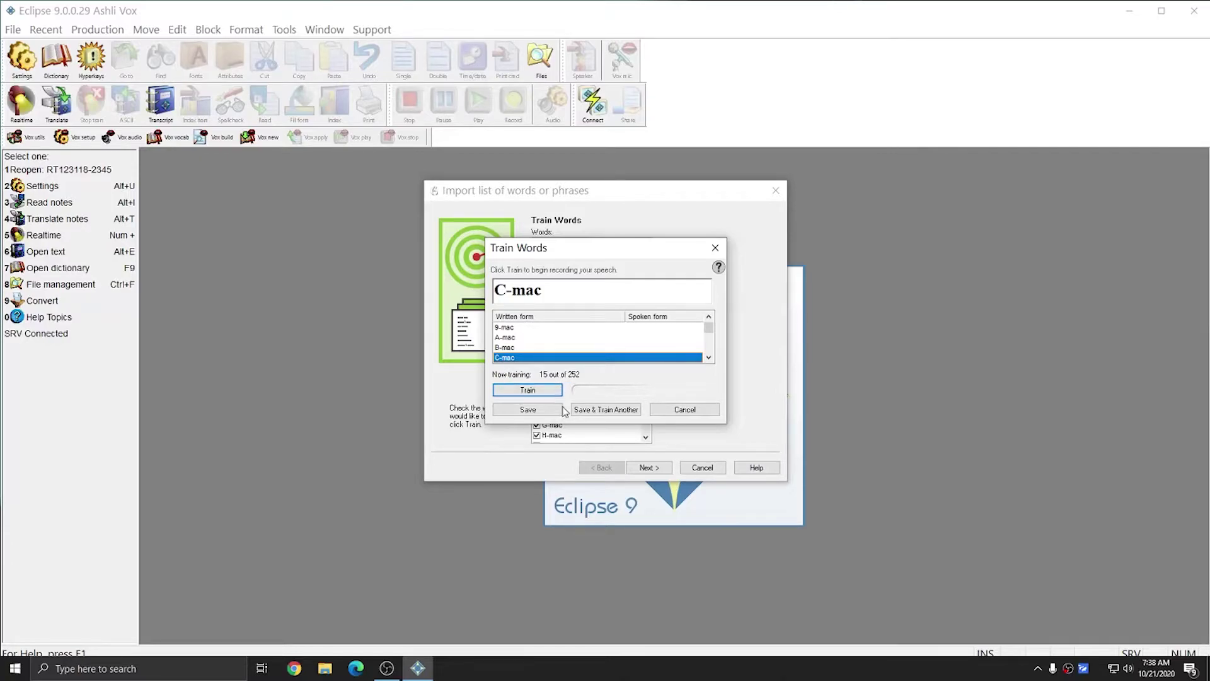
left_click(523, 391)
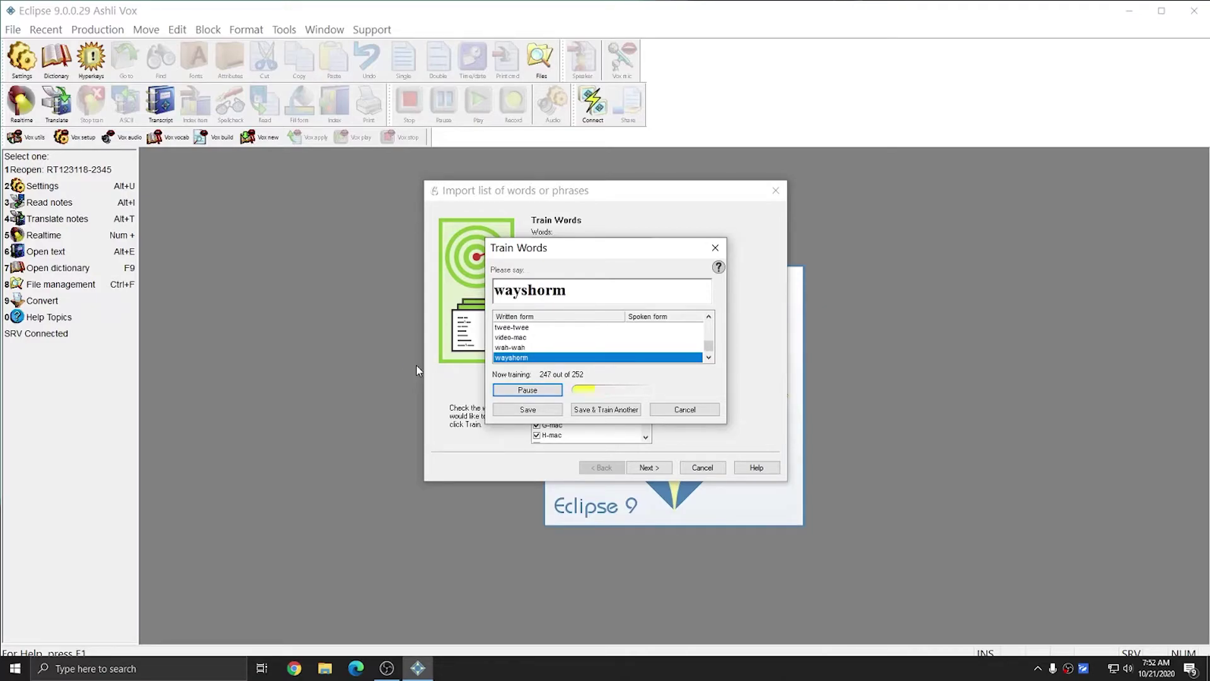
Let training run through to yay-yays, 252 of 252, checking the system tray
left_click(1037, 668)
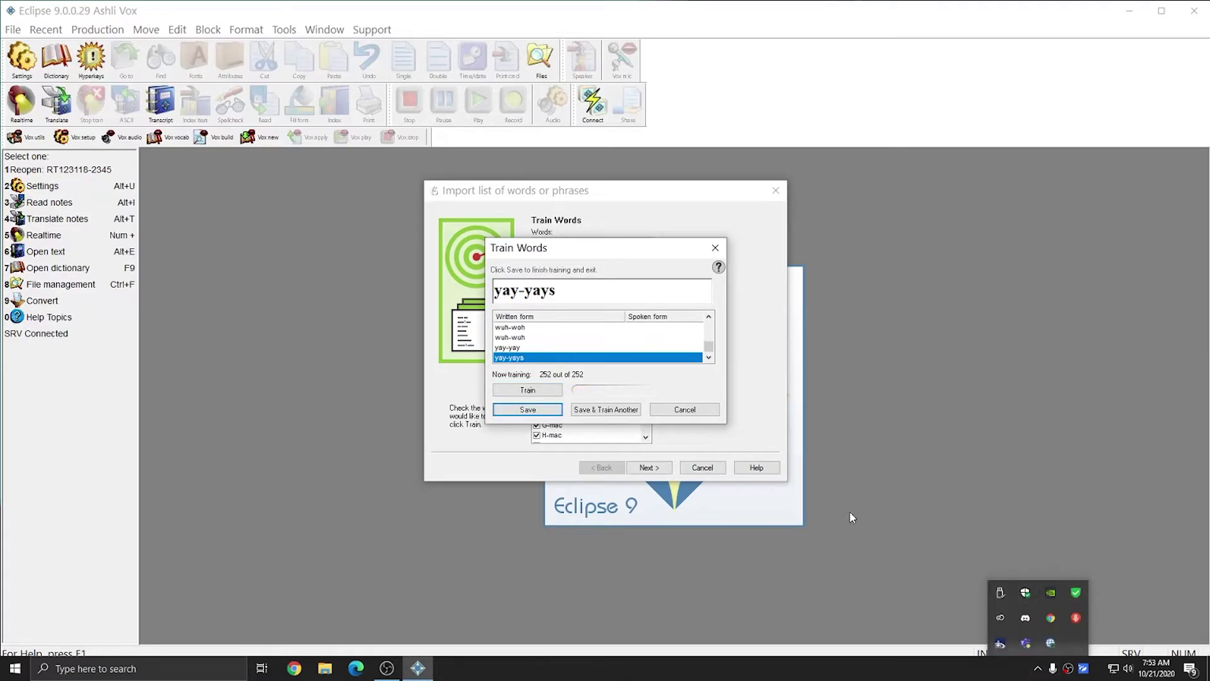
left_click(579, 339)
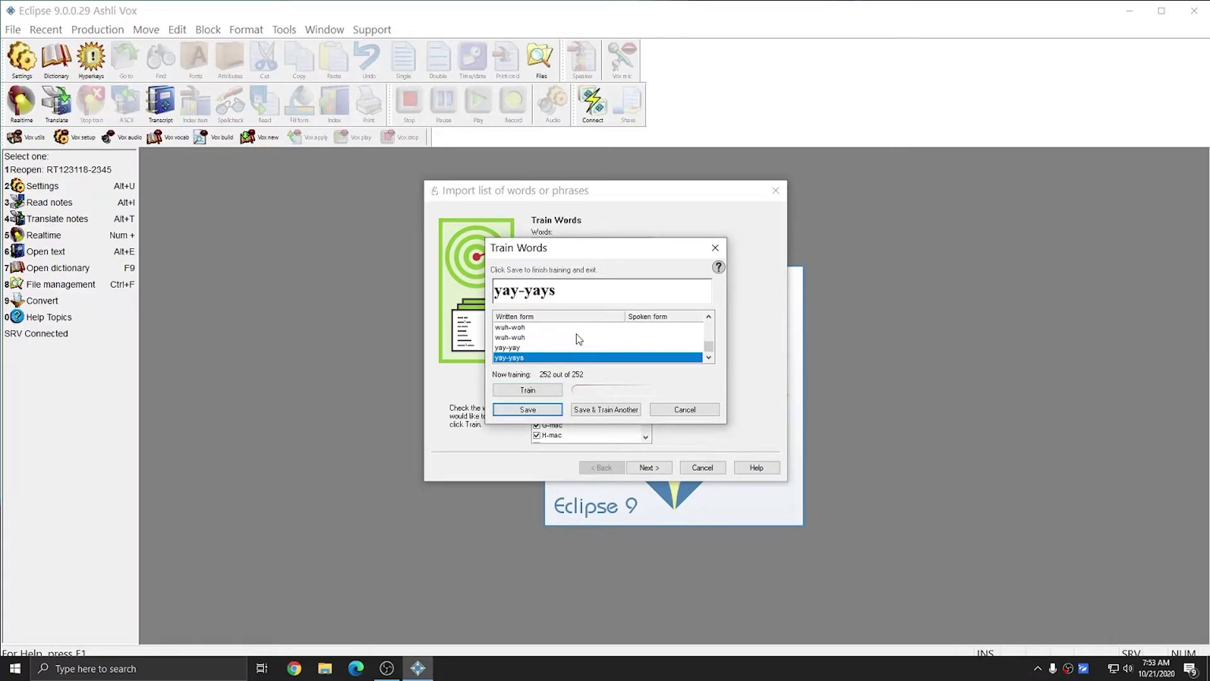
Scroll the Written form list to the top and select 0-mac as the next word
left_click(1037, 667)
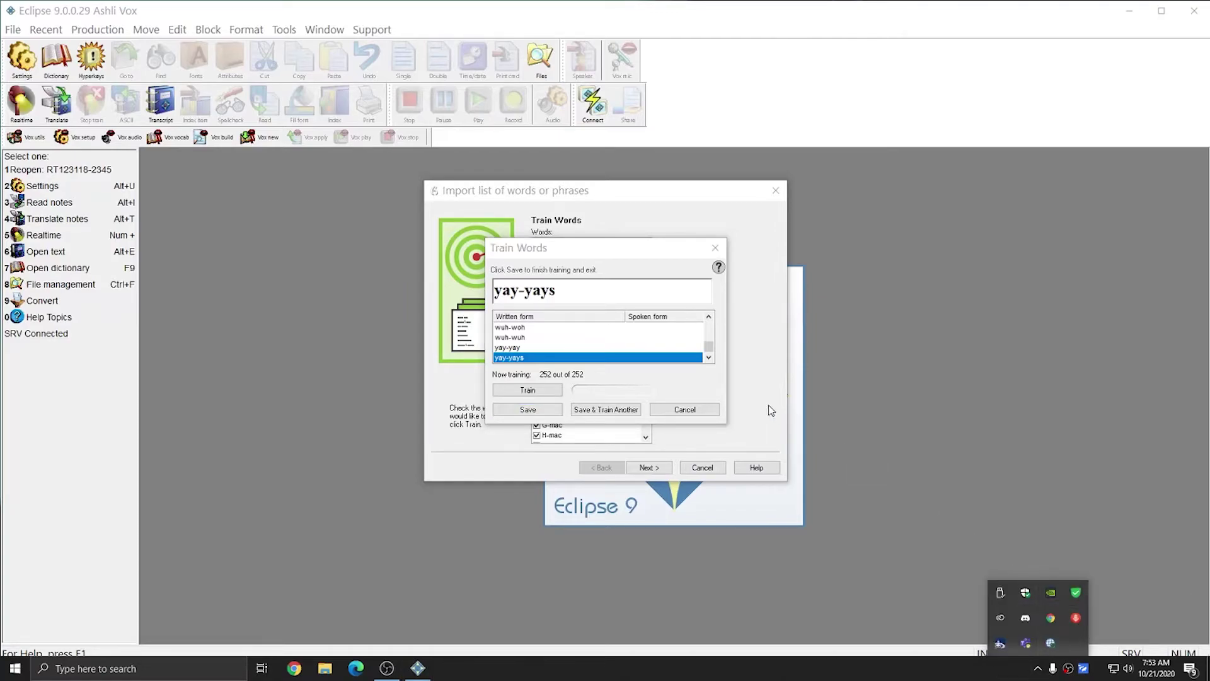
left_click(690, 391)
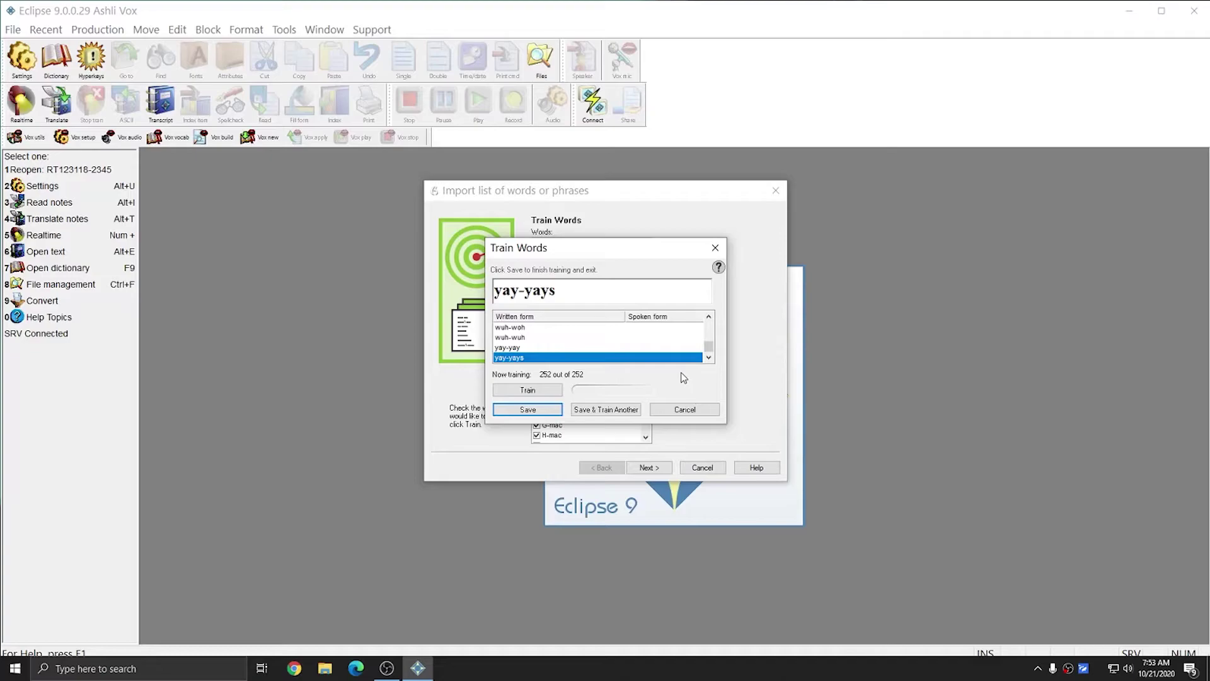
left_click_drag(708, 351, 708, 327)
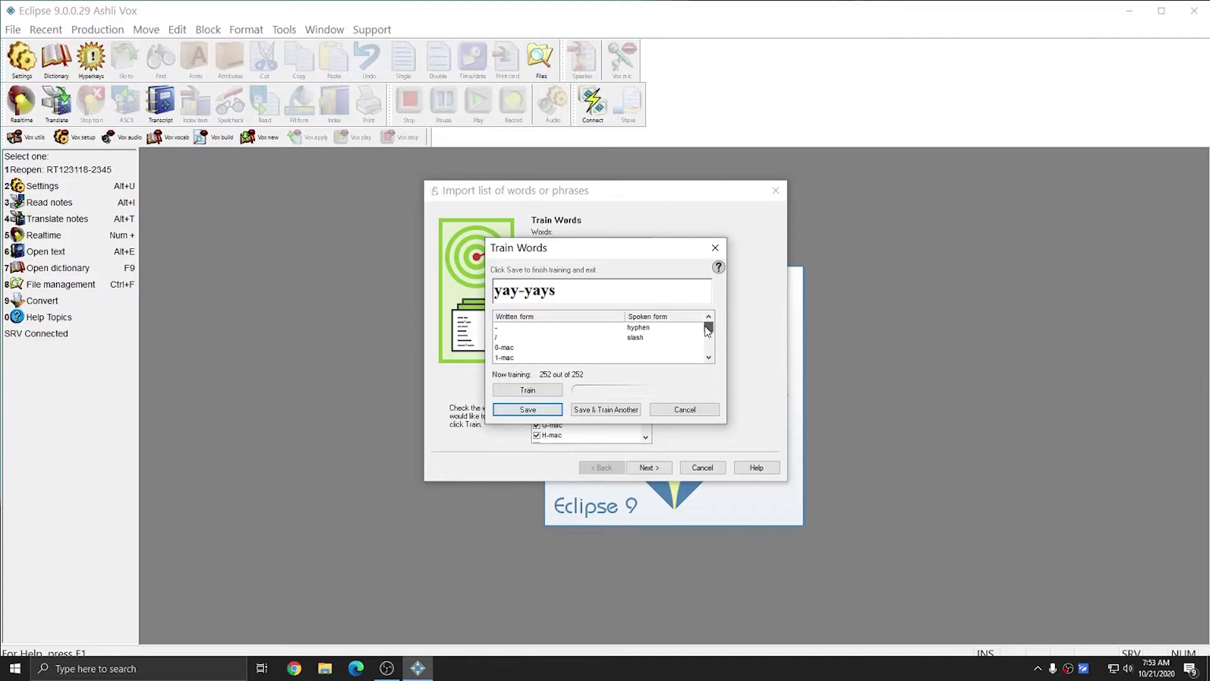
left_click(522, 347)
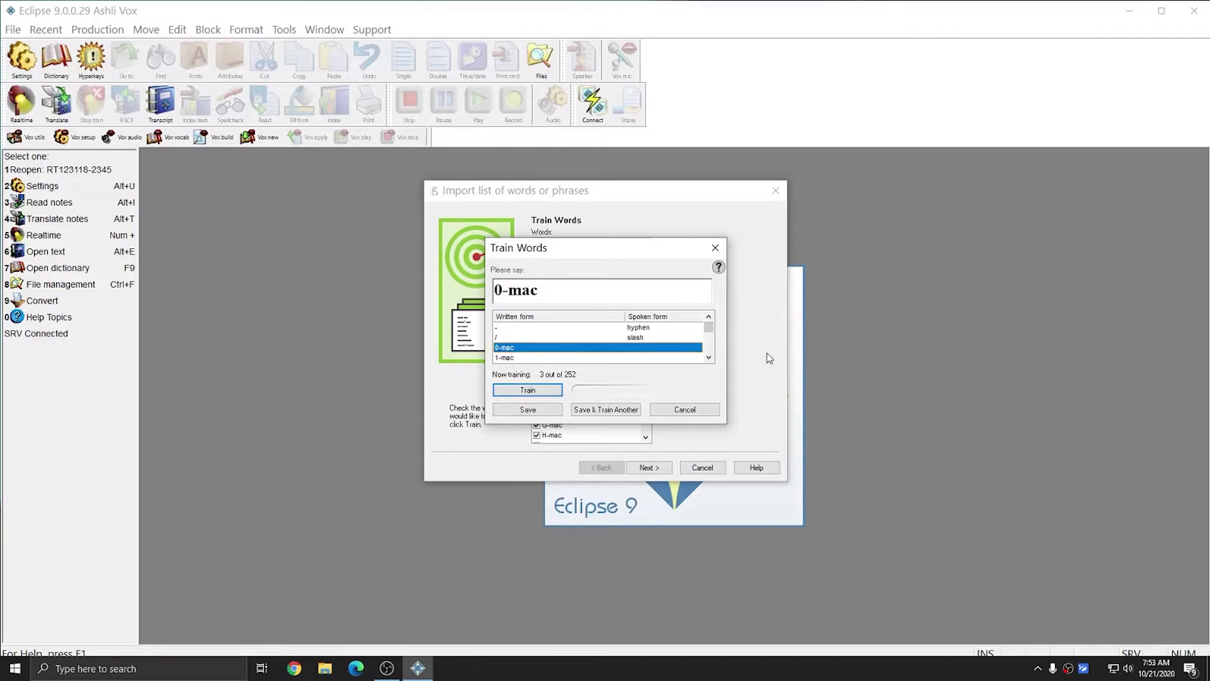
left_click(708, 358)
Turn the microphone on from the system tray for training
left_click(708, 357)
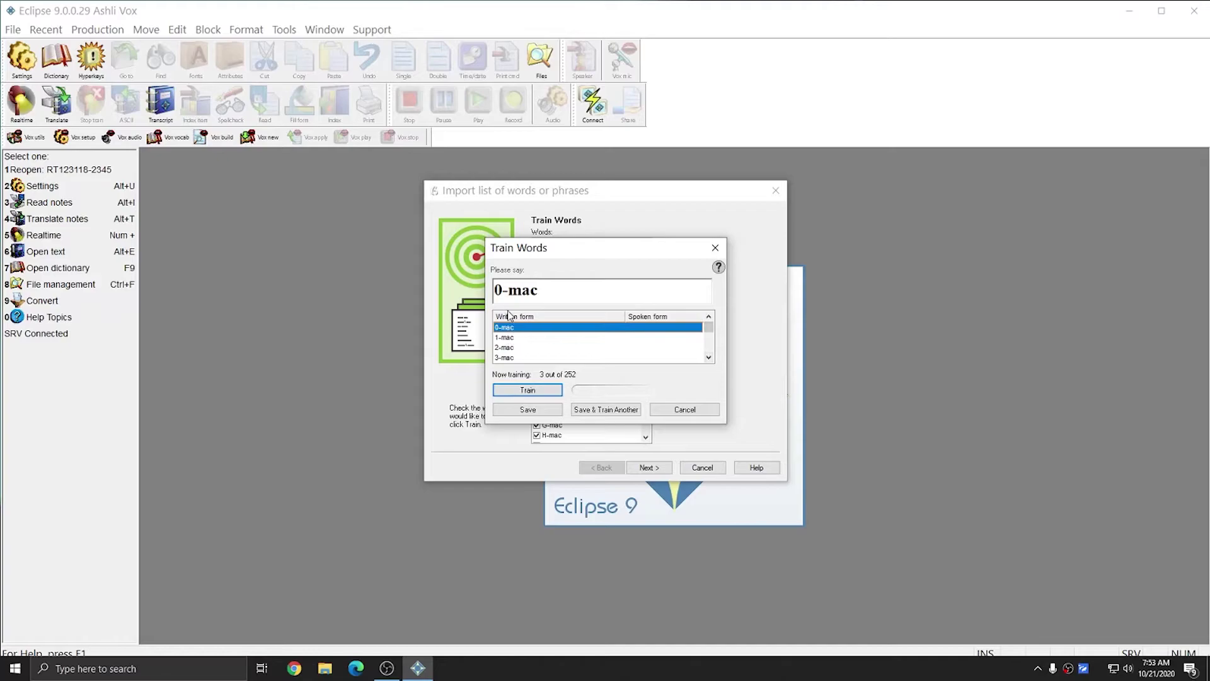
left_click(1038, 669)
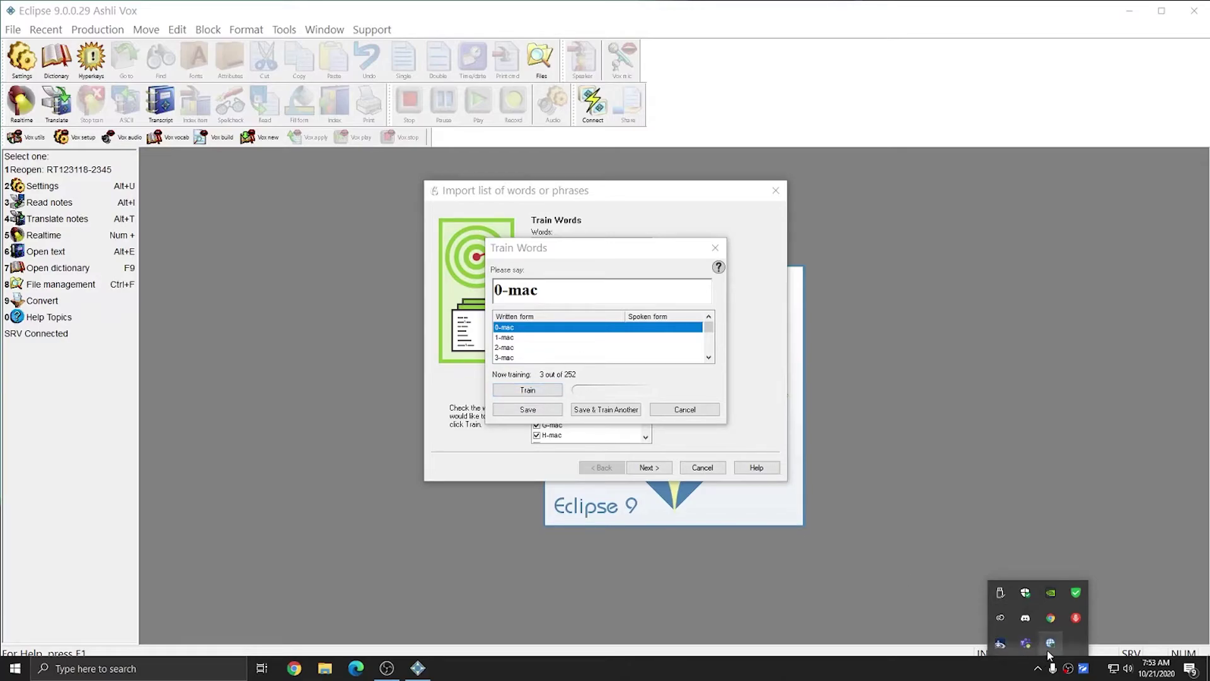
left_click(522, 389)
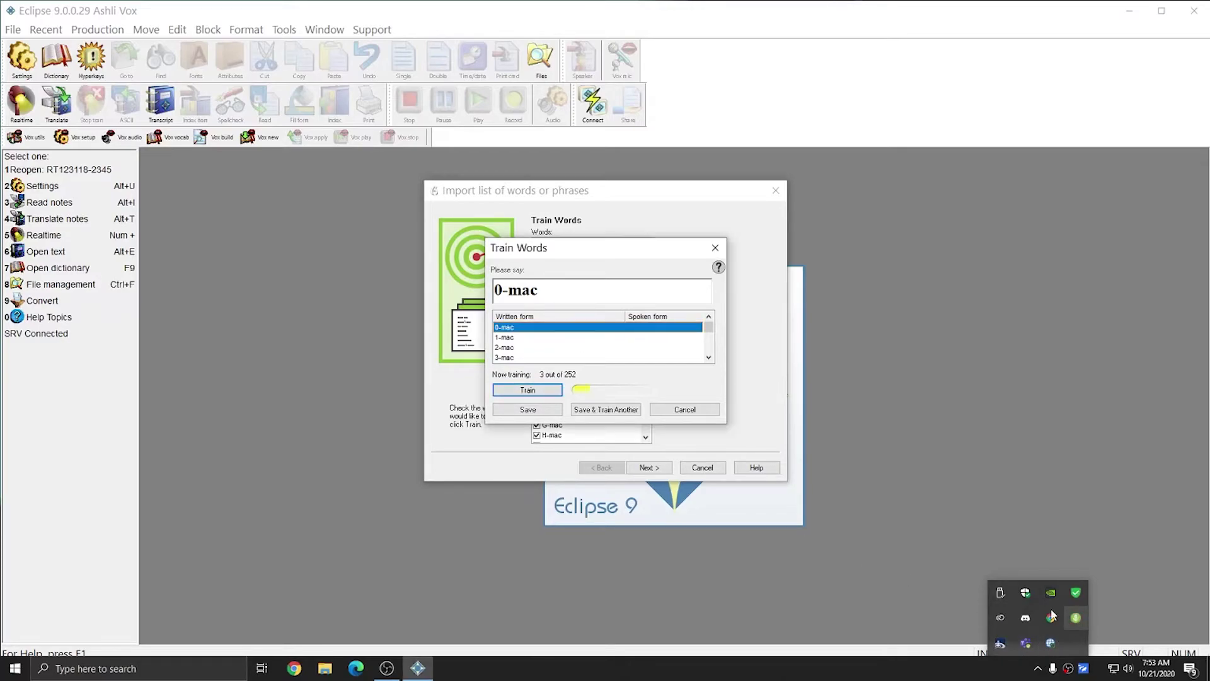
Retrain all words from 0-mac to yay-yays, pausing once at 4-mac
left_click(517, 391)
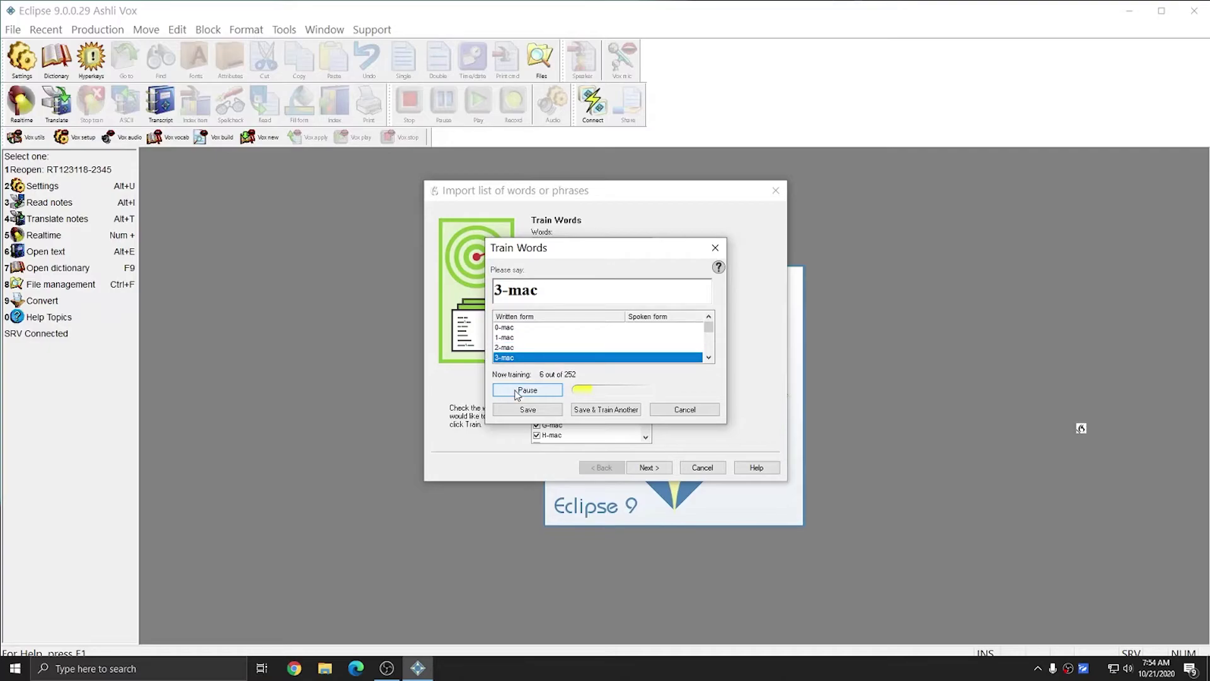
left_click(515, 391)
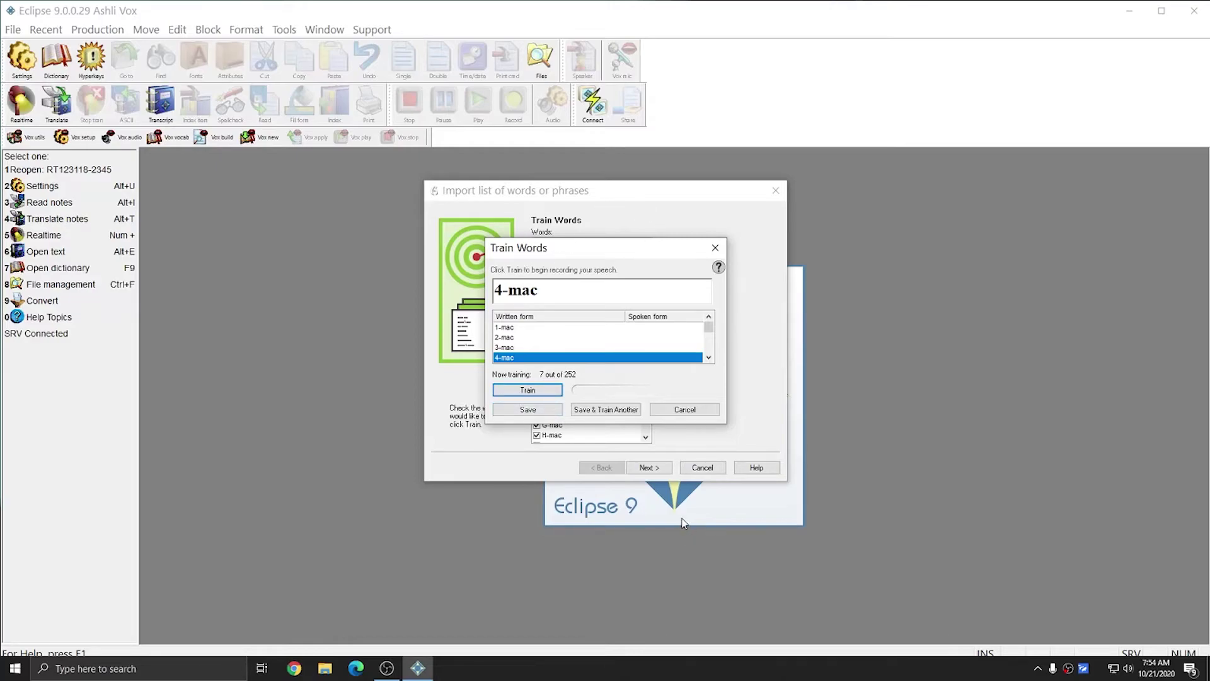
left_click(527, 390)
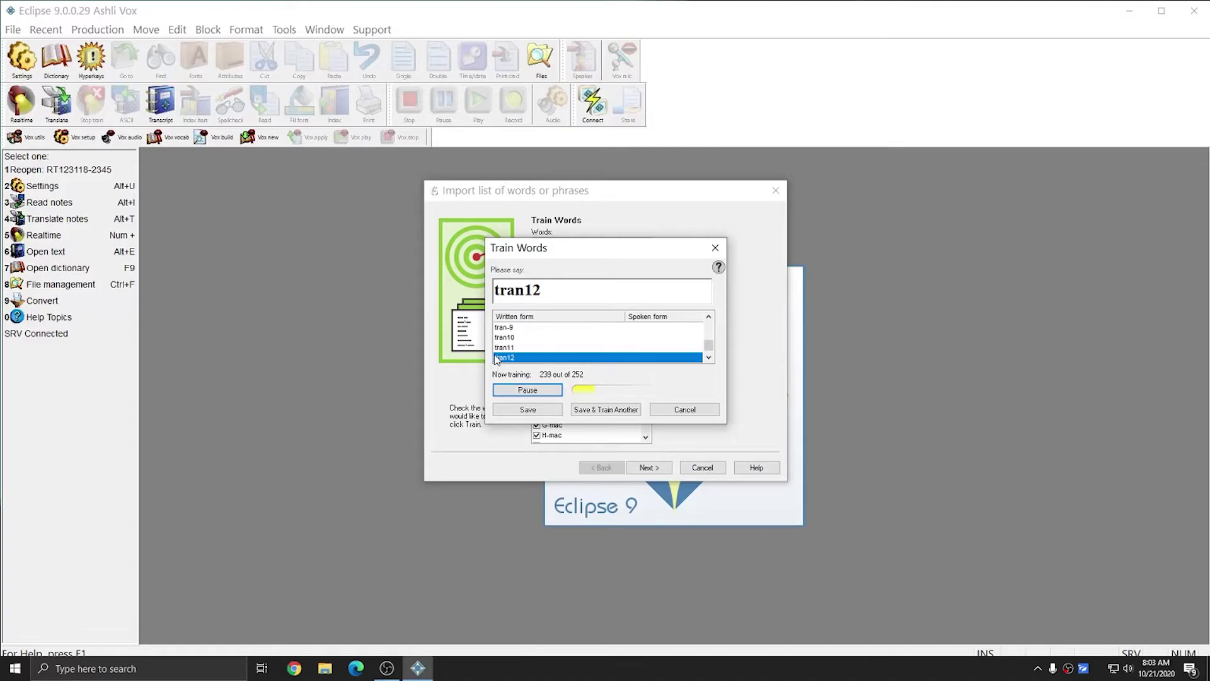
left_click(1037, 668)
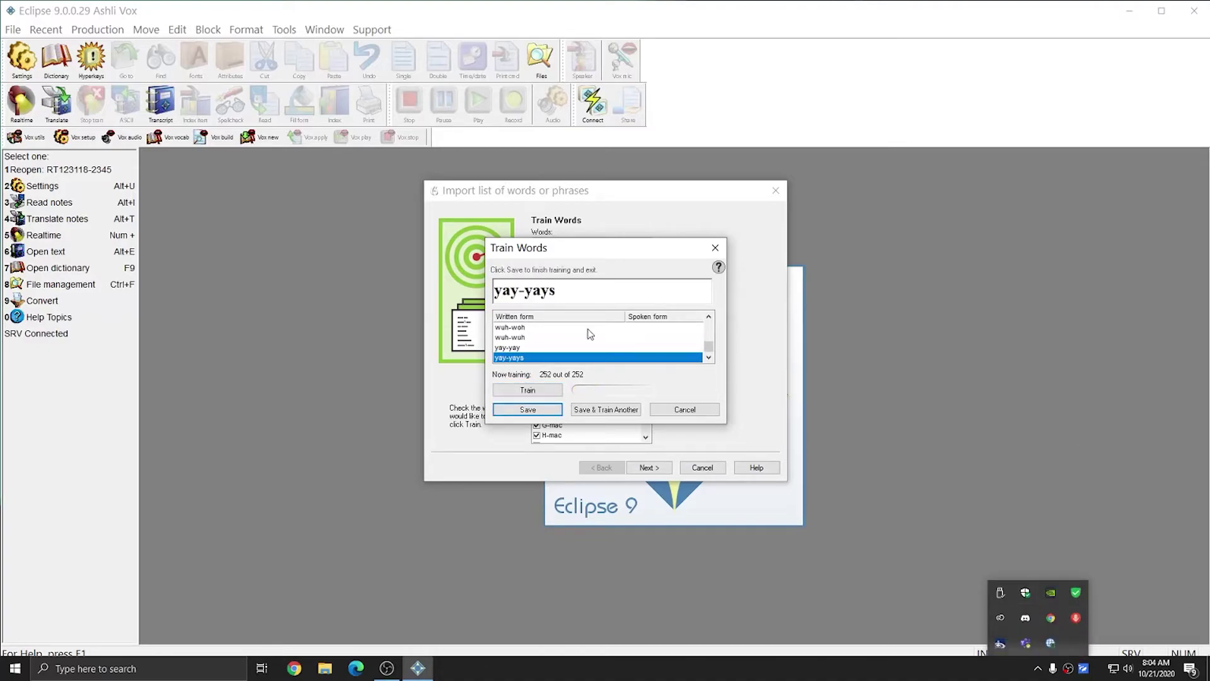
Save the training and advance to the Summary reporting 252 words added
left_click(601, 251)
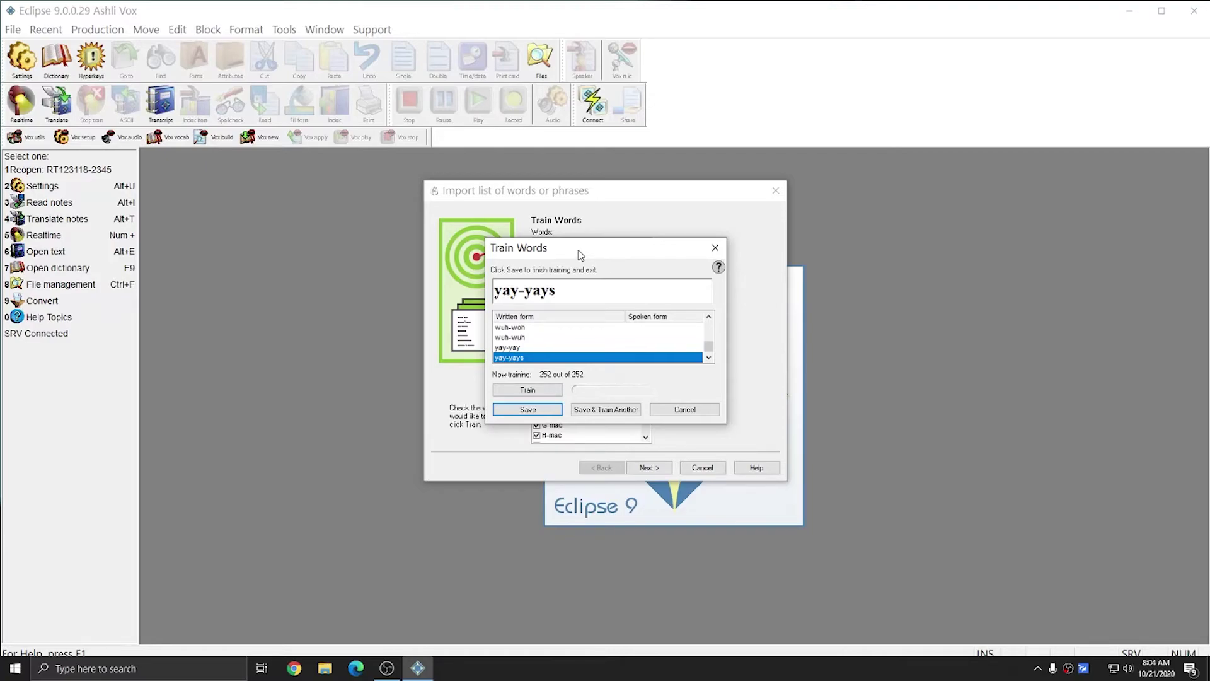
left_click(523, 410)
left_click(653, 469)
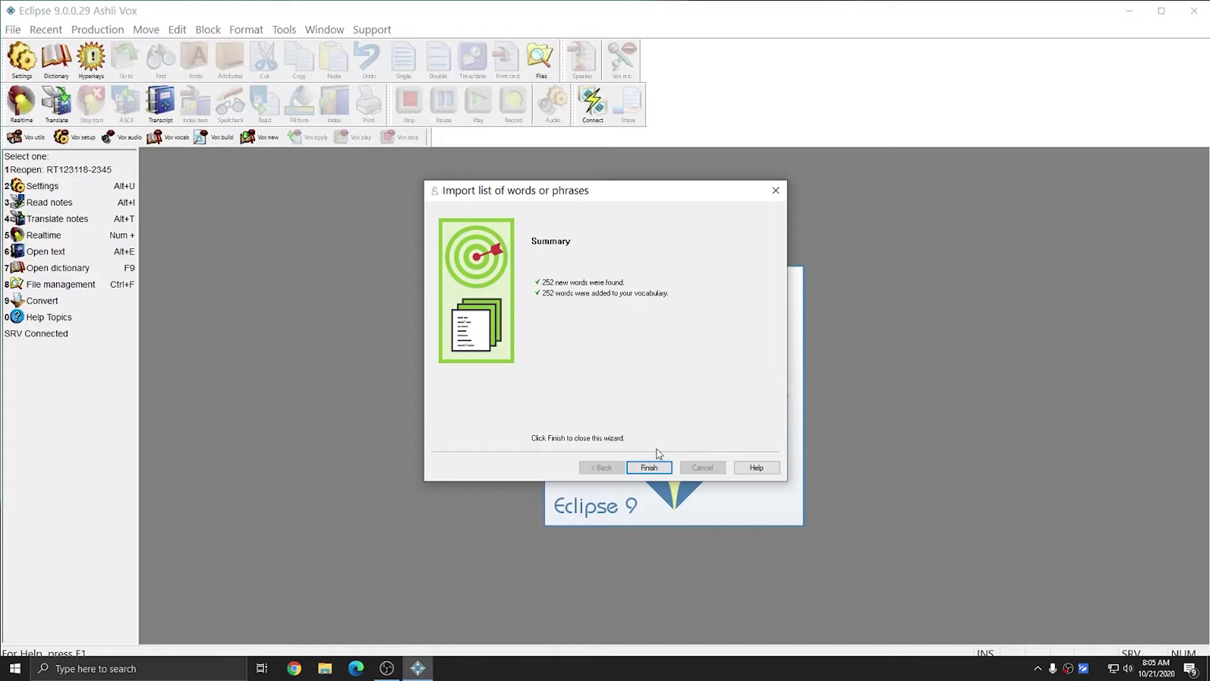
Finish the 252-word vocabulary import and close the word import wizard
left_click(650, 469)
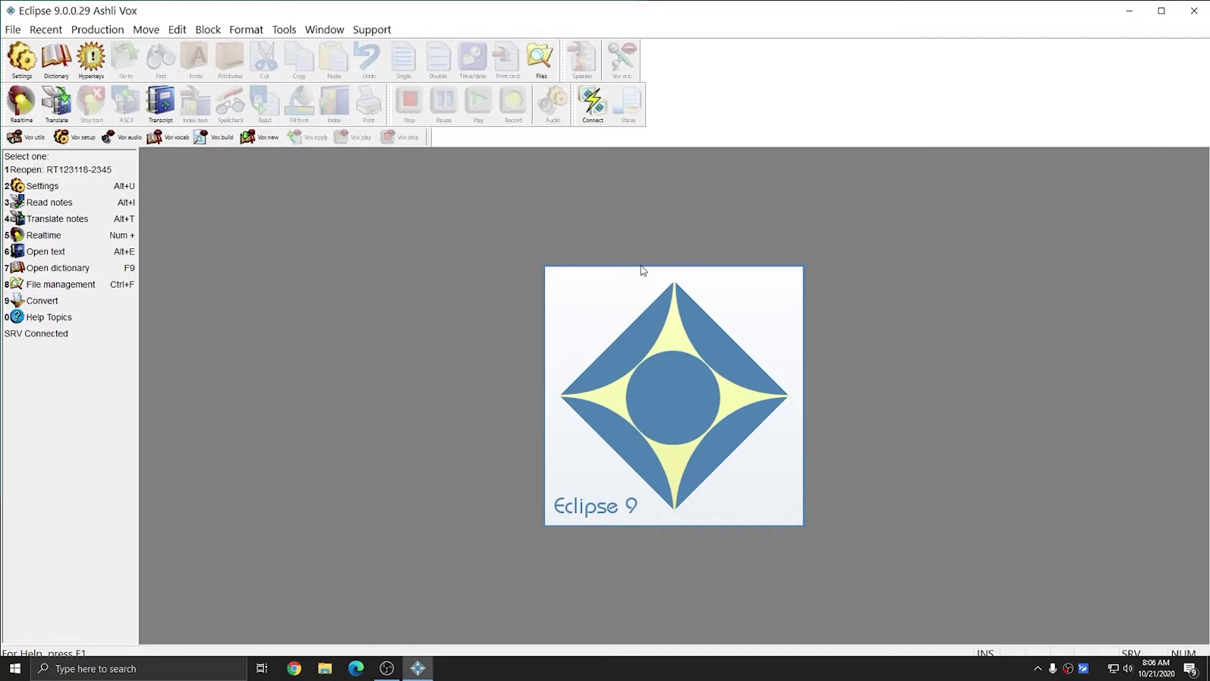
left_click(15, 139)
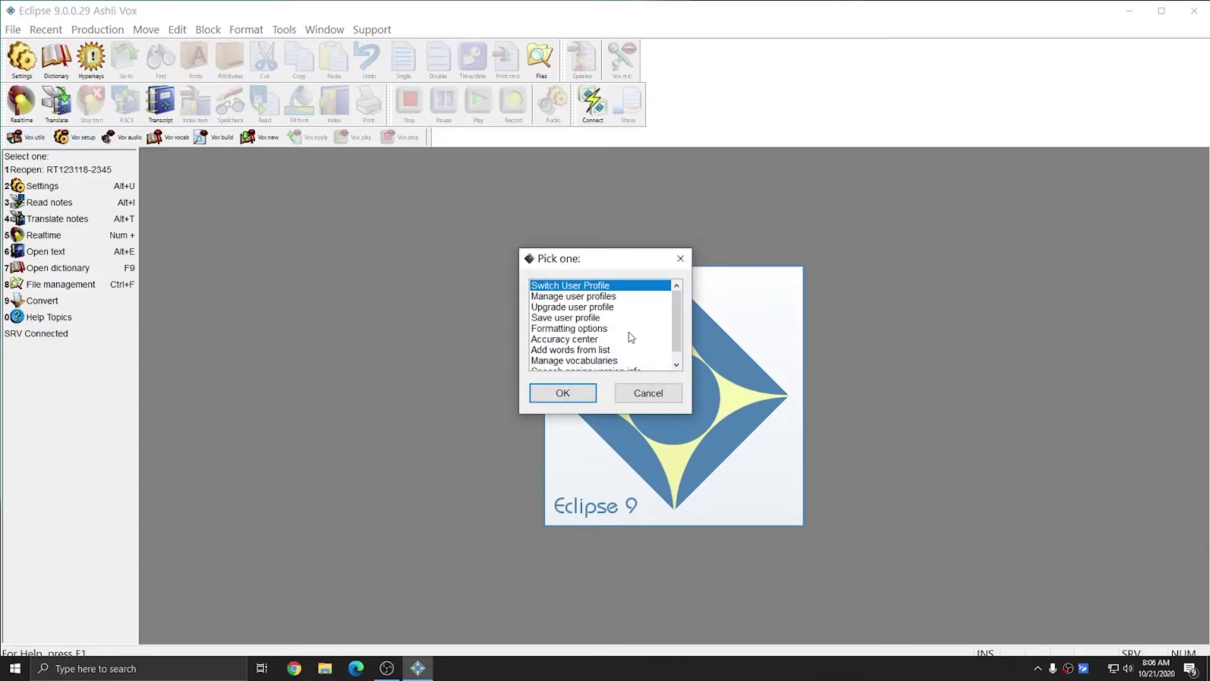
Save the AshliVox user profile with the Save user profile voice utility
left_click(580, 319)
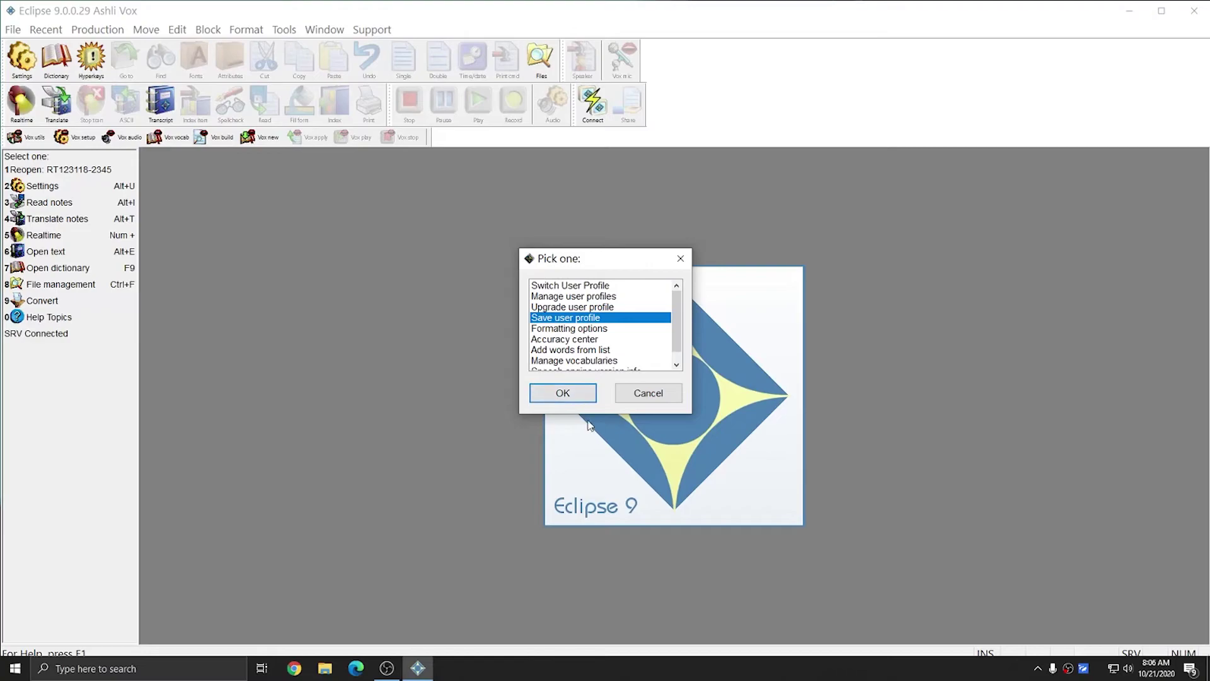
left_click(556, 396)
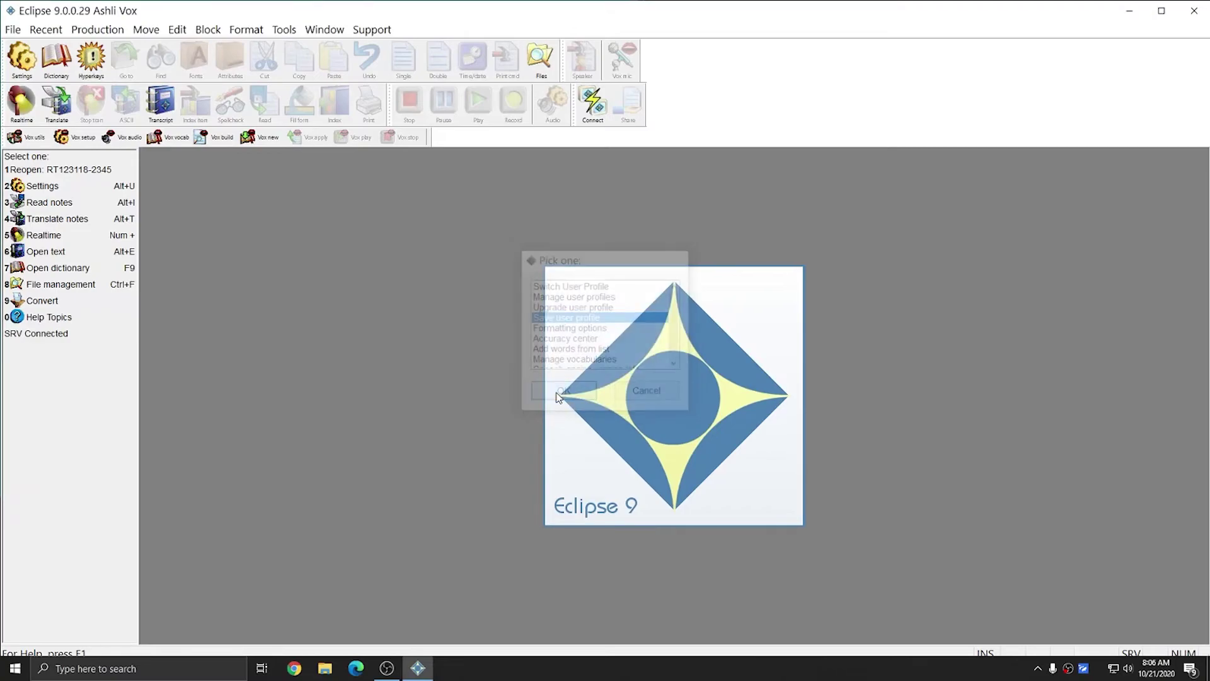